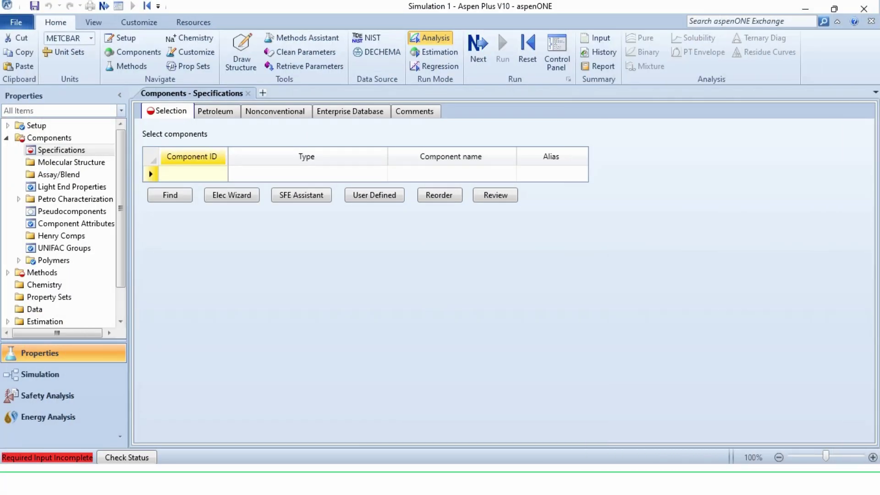
Add METHANOL and WATER to the component list.
{"action": "type", "text": "METHANOL"}
{"action": "key", "text": "Return"}
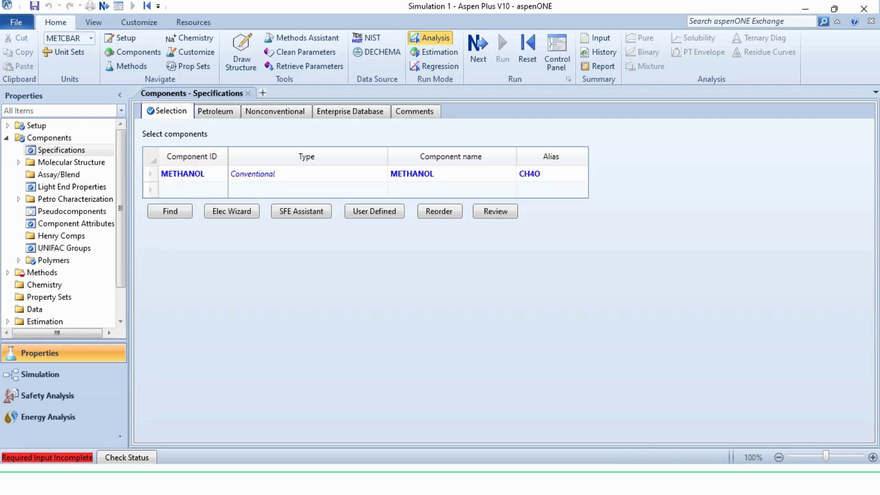
{"action": "type", "text": "water"}
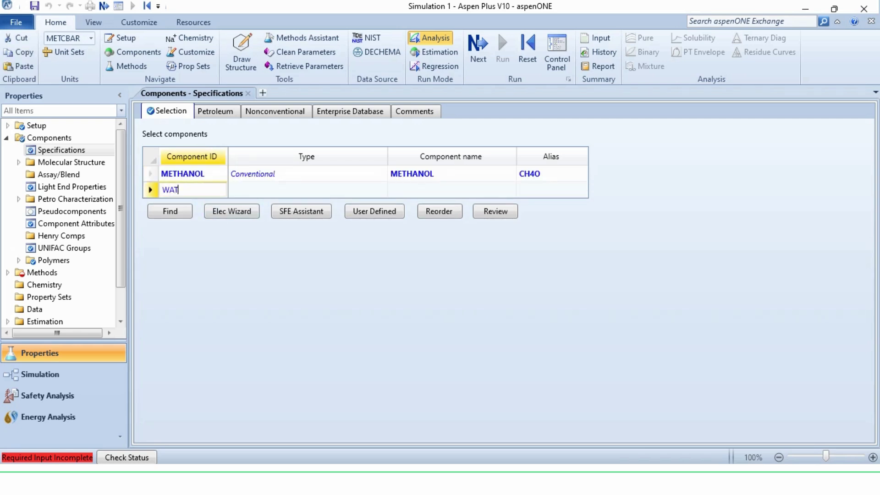
{"action": "key", "text": "Return"}
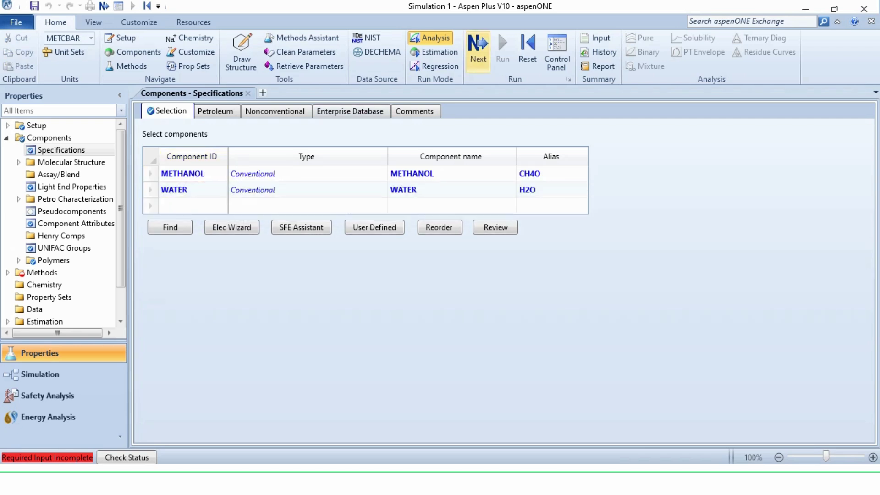
Select NRTL as the base property method and enable UNIFAC estimation for the binary interaction parameters.
{"action": "left_click", "coordinate": [478, 51]}
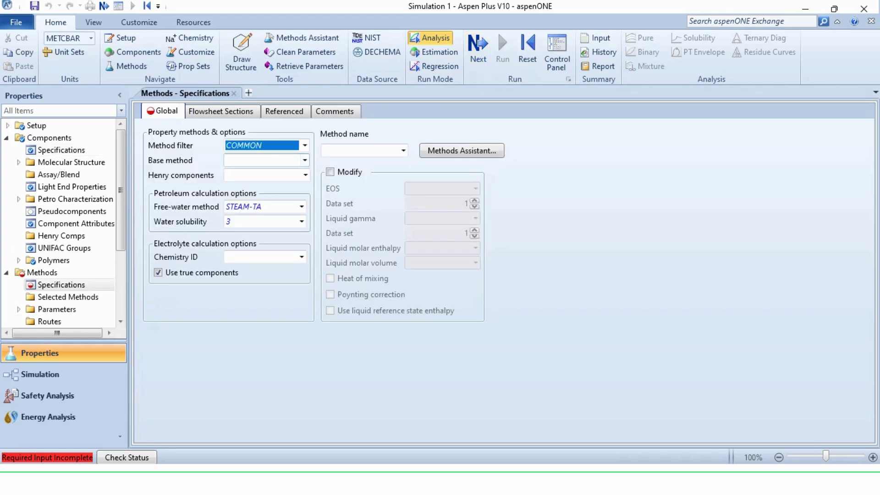
{"action": "left_click", "coordinate": [305, 160]}
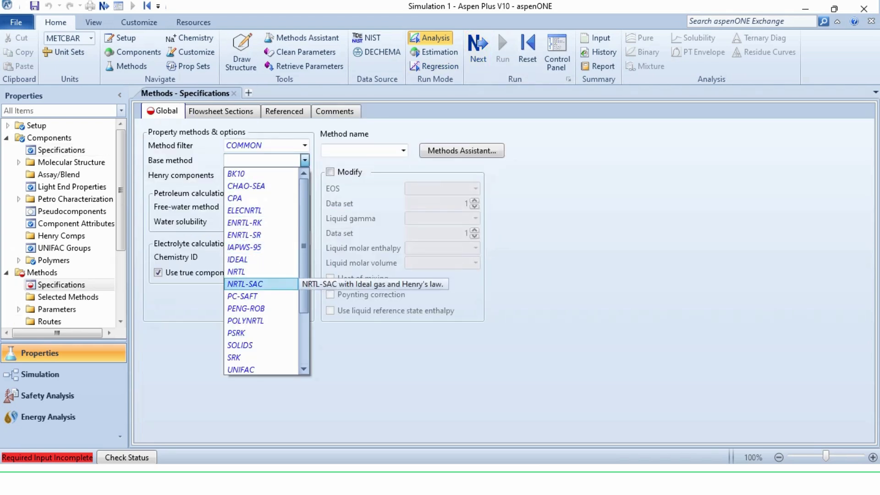
{"action": "left_click", "coordinate": [262, 271]}
{"action": "left_click", "coordinate": [478, 45]}
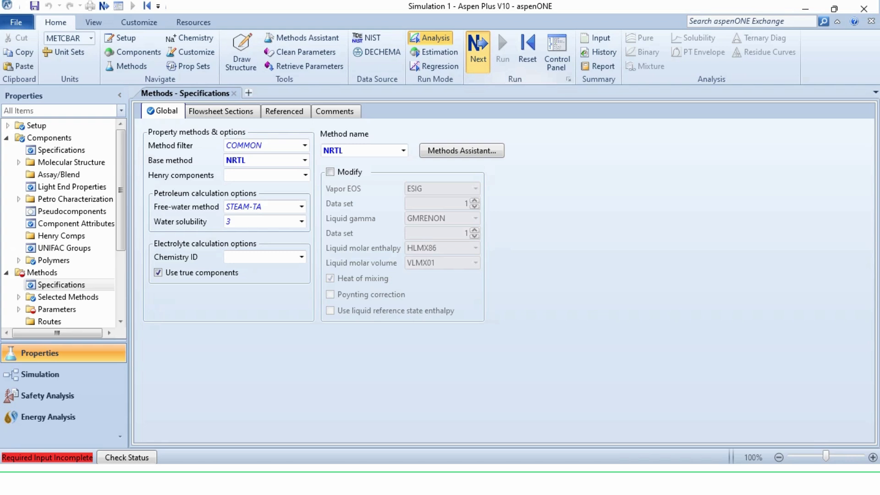
{"action": "left_click", "coordinate": [616, 134]}
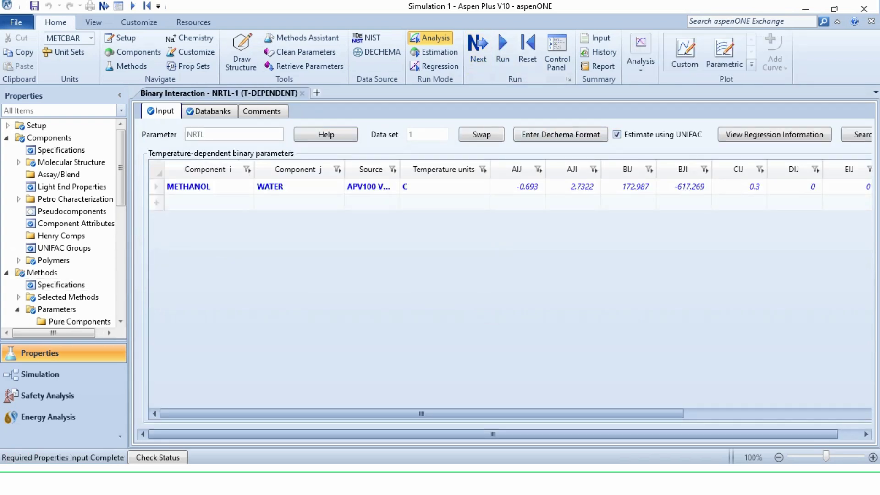
Run the property calculations and switch to the Simulation environment.
{"action": "left_click", "coordinate": [503, 50]}
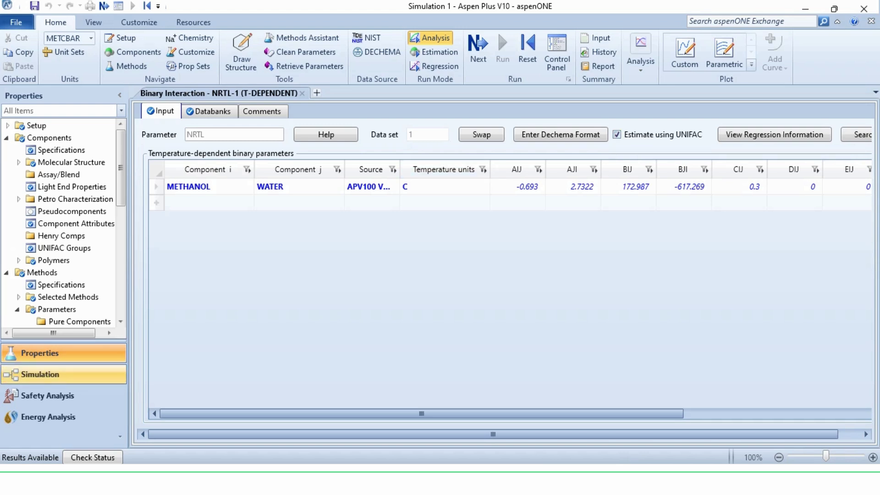
{"action": "left_click", "coordinate": [81, 376]}
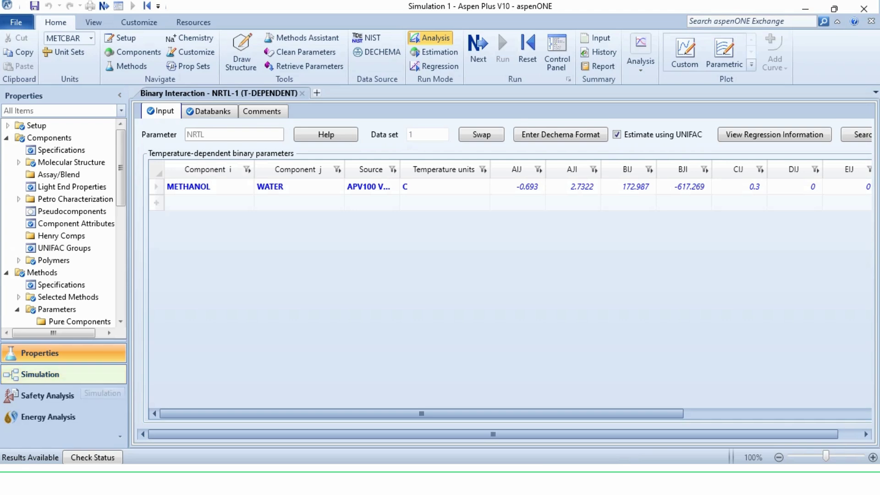
{"action": "left_click", "coordinate": [40, 375]}
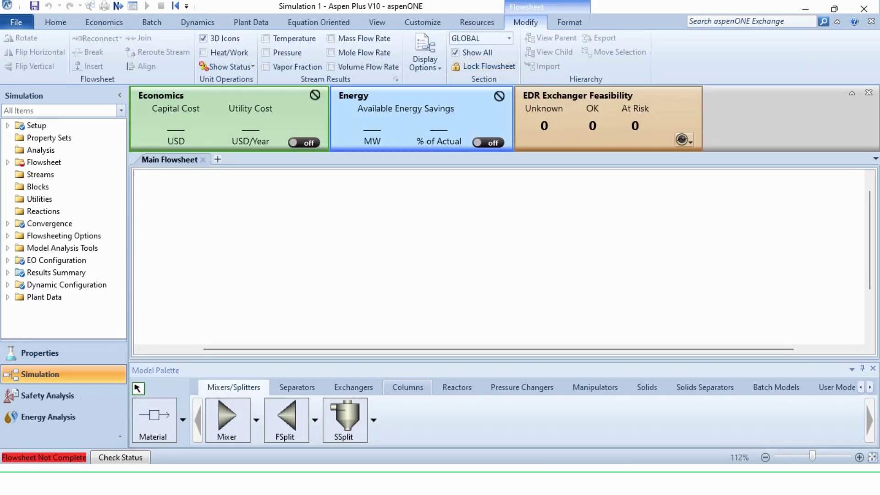
Place a DSTWU shortcut distillation column in the middle of the main flowsheet.
{"action": "left_click", "coordinate": [408, 387]}
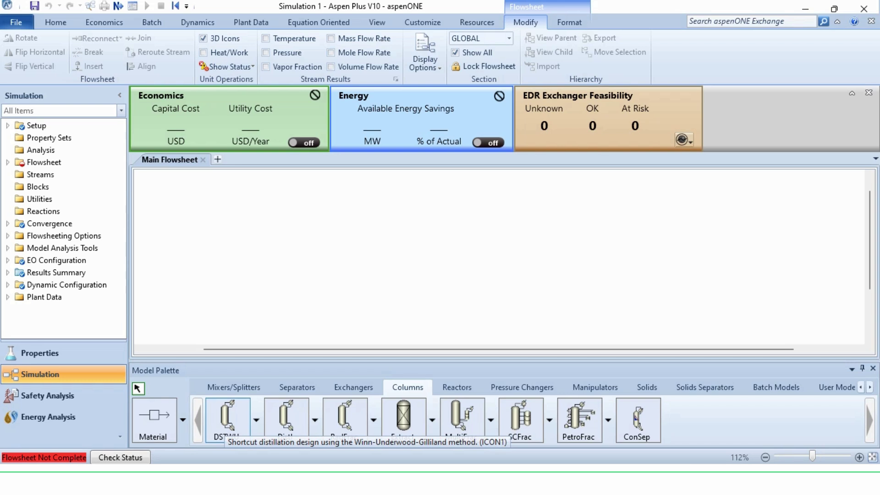
{"action": "left_click", "coordinate": [228, 420]}
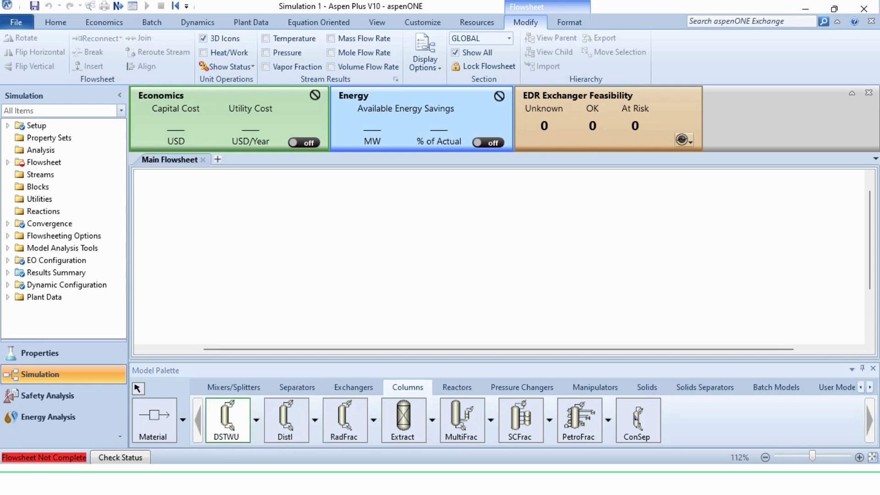
{"action": "left_click", "coordinate": [480, 247]}
{"action": "key", "text": "Escape"}
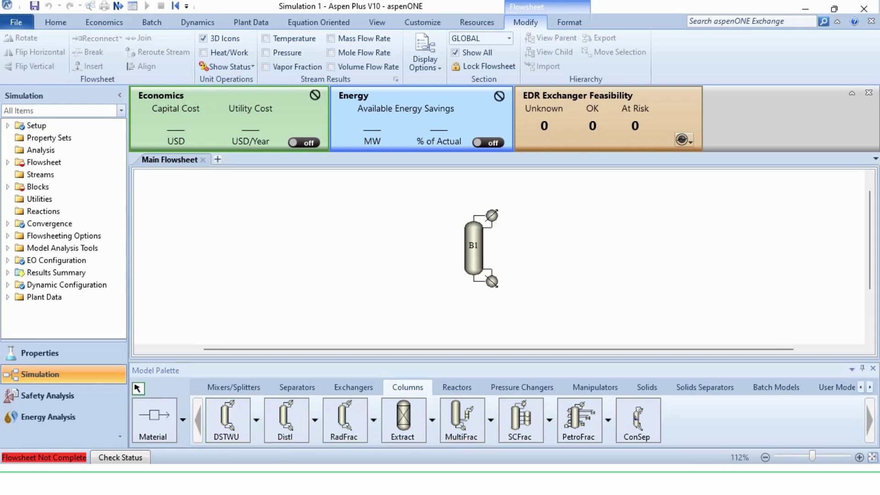
Connect material streams to the column's feed, liquid distillate and bottoms ports, and straighten the stream lines.
{"action": "left_click", "coordinate": [153, 419]}
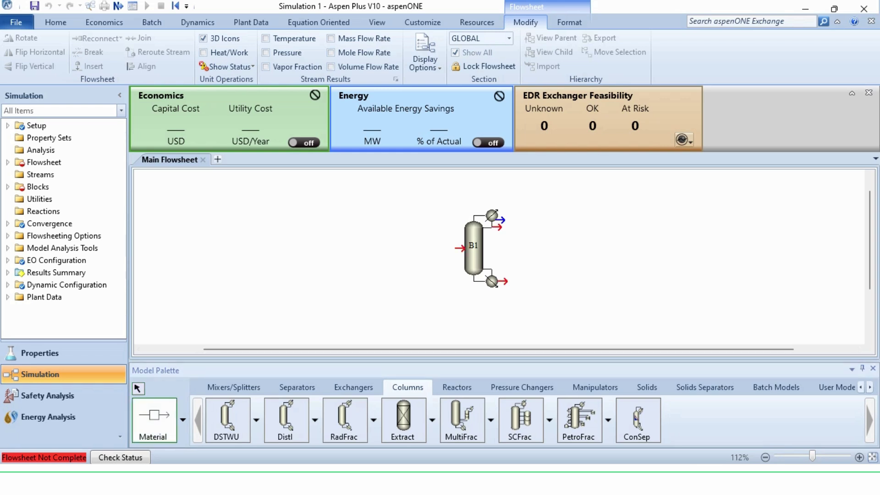
{"action": "left_click", "coordinate": [461, 248]}
{"action": "left_click", "coordinate": [380, 250]}
{"action": "left_click", "coordinate": [504, 220]}
{"action": "left_click", "coordinate": [585, 196]}
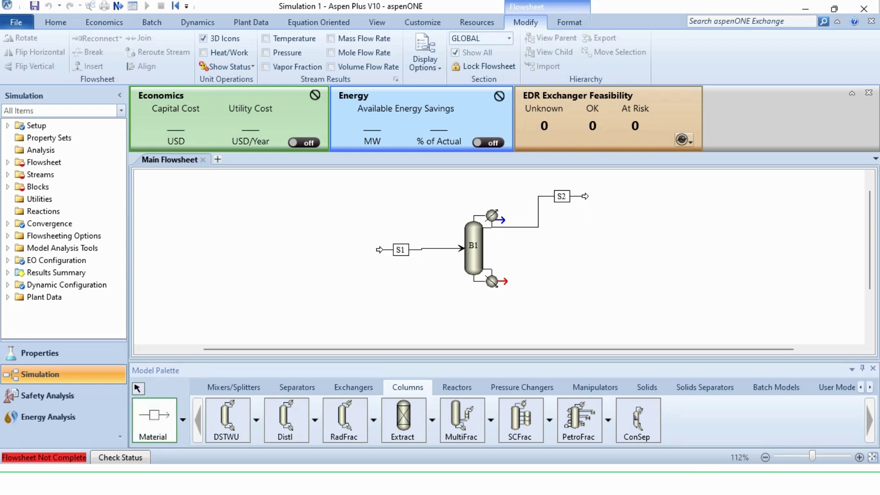
{"action": "left_click", "coordinate": [504, 281]}
{"action": "left_click", "coordinate": [594, 261]}
{"action": "key", "text": "Escape"}
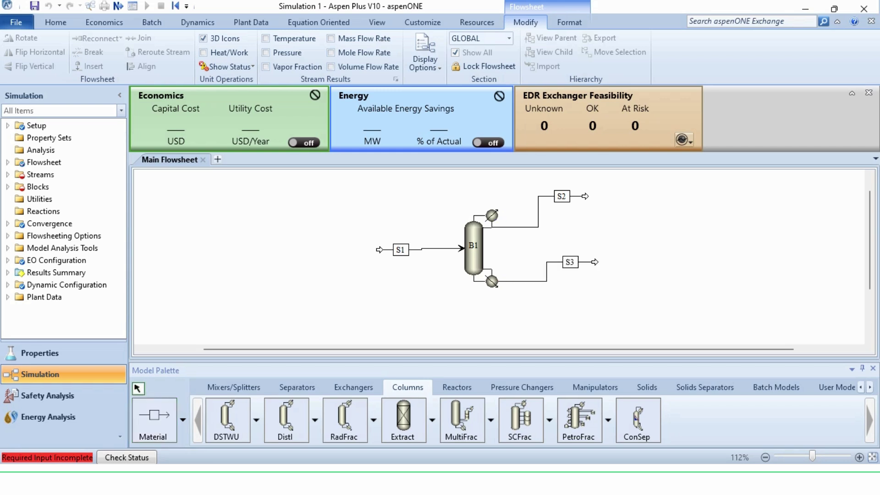
{"action": "key", "text": "ctrl+a"}
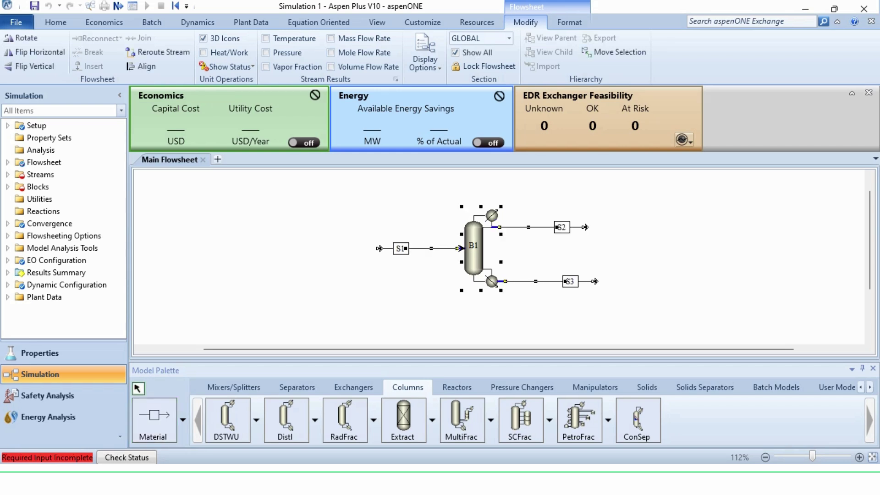
{"action": "key", "text": "Escape"}
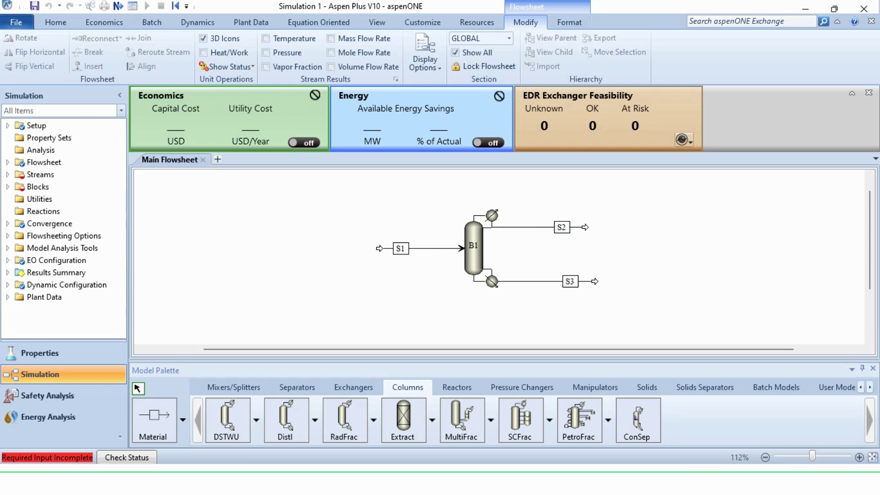
Rename the inlet stream FEED, the distillate stream UP and the bottoms stream BTMS.
{"action": "double_click", "coordinate": [401, 248]}
{"action": "type", "text": "feed"}
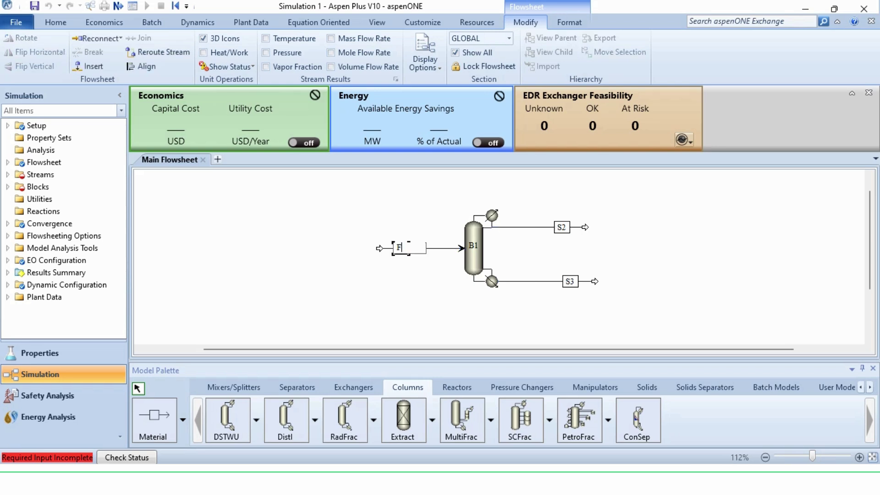
{"action": "key", "text": "Return"}
{"action": "double_click", "coordinate": [562, 227]}
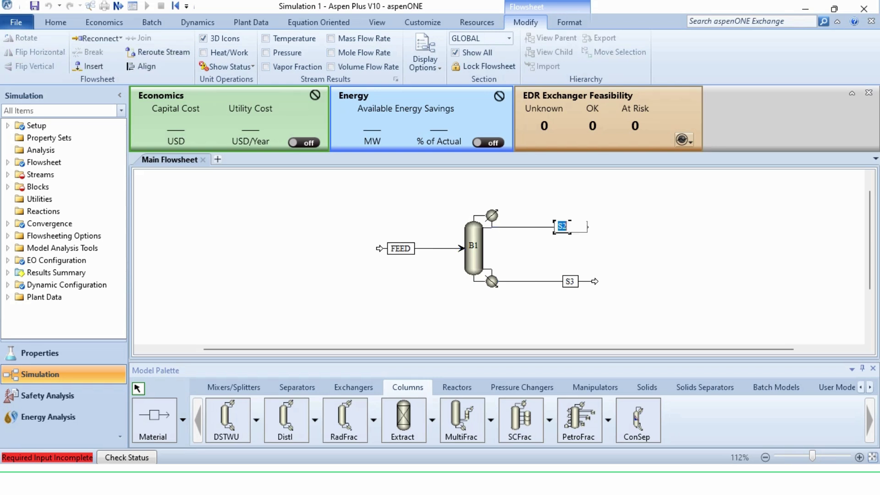
{"action": "type", "text": "UP"}
{"action": "key", "text": "Return"}
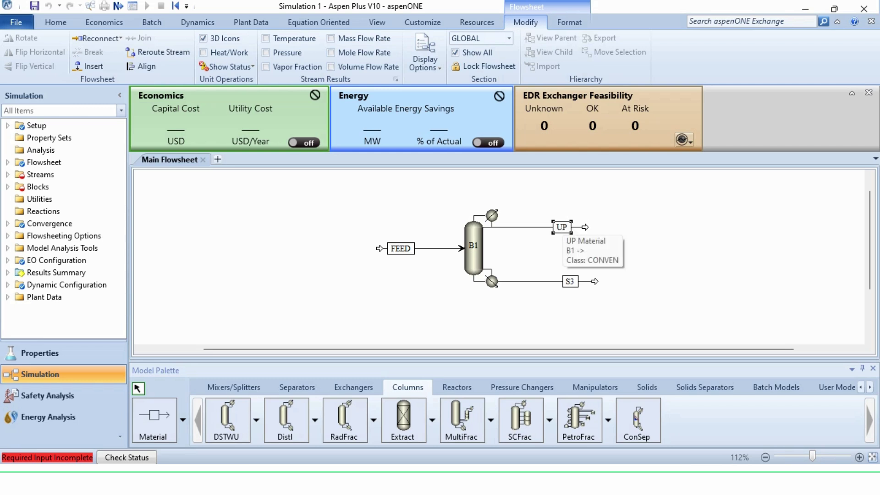
{"action": "left_click", "coordinate": [570, 281]}
{"action": "key", "text": "ctrl+m"}
{"action": "type", "text": "BTMS"}
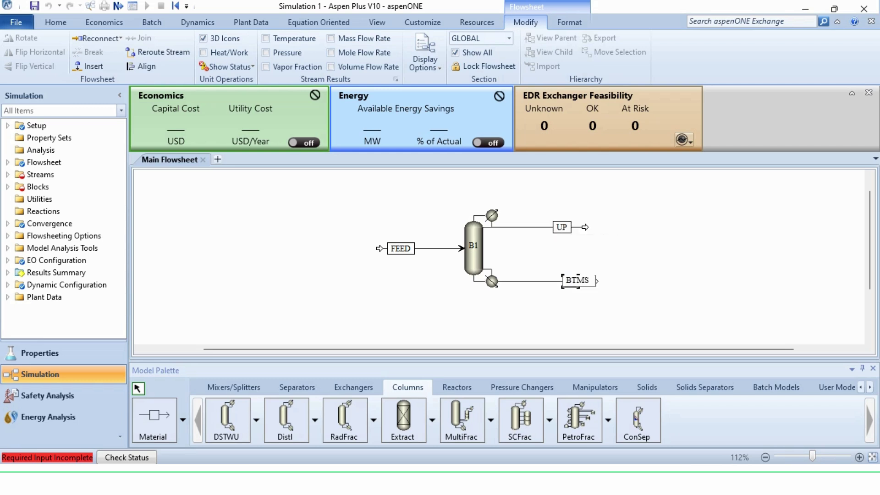
{"action": "key", "text": "Return"}
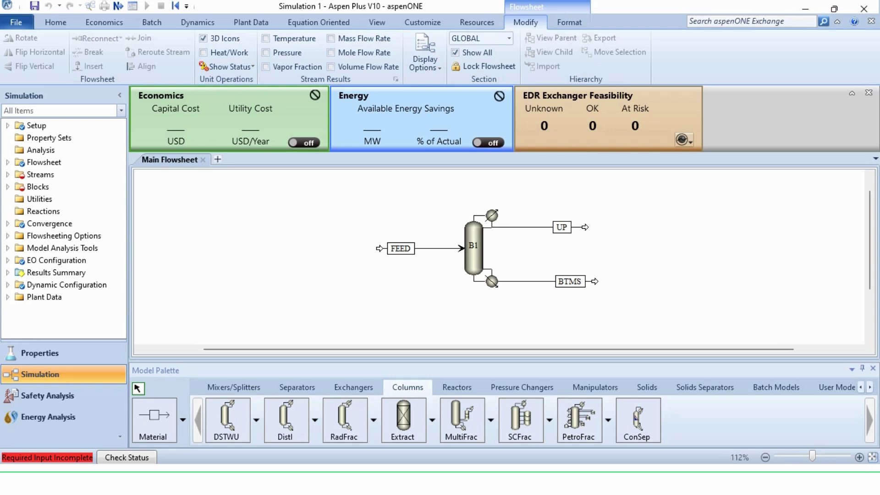
Set the FEED stream to 25 C, 1.01325 bar and a total flow rate of 100 kmol/hr.
{"action": "left_click", "coordinate": [405, 248]}
{"action": "double_click", "coordinate": [406, 248]}
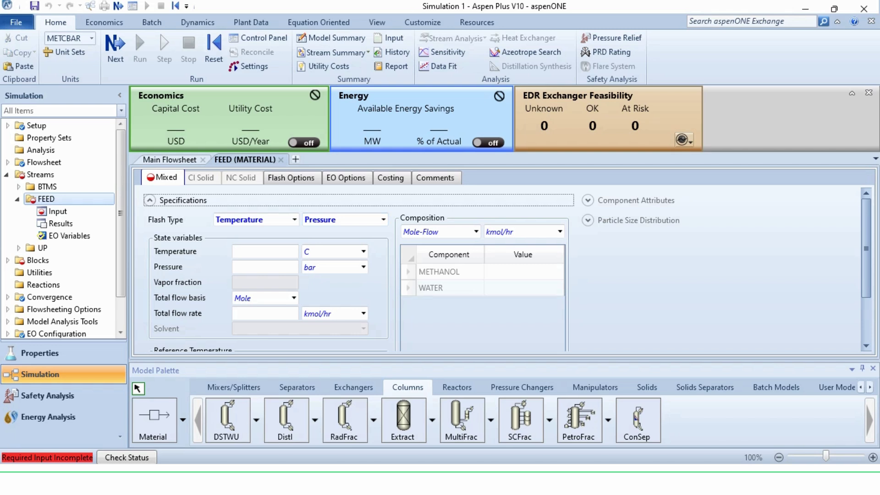
{"action": "left_click", "coordinate": [265, 251]}
{"action": "type", "text": "25"}
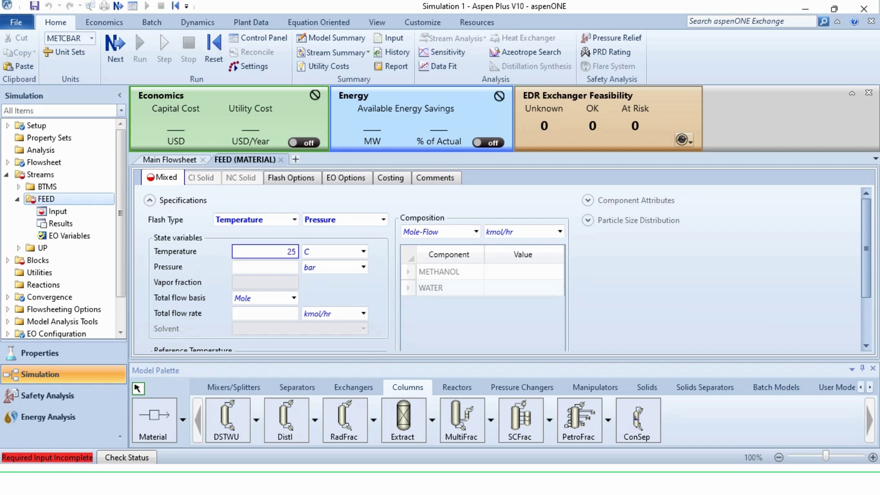
{"action": "key", "text": "Tab"}
{"action": "type", "text": "1.01325"}
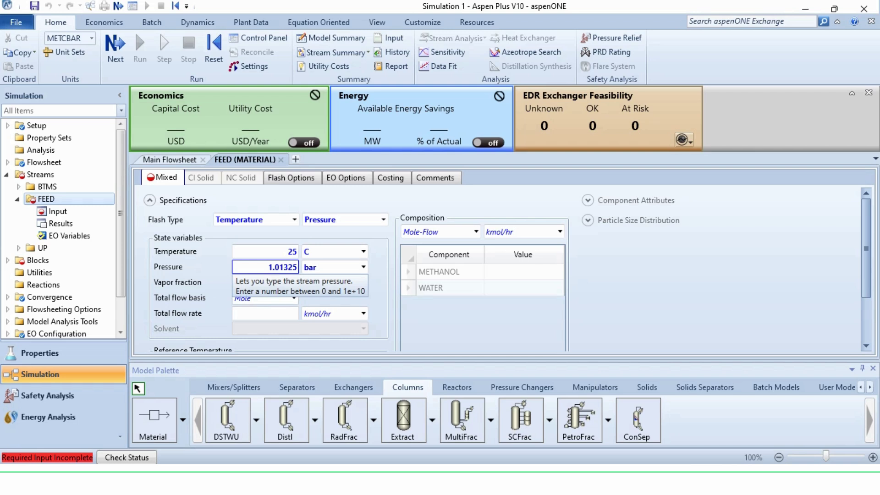
{"action": "key", "text": "Tab"}
{"action": "type", "text": "100"}
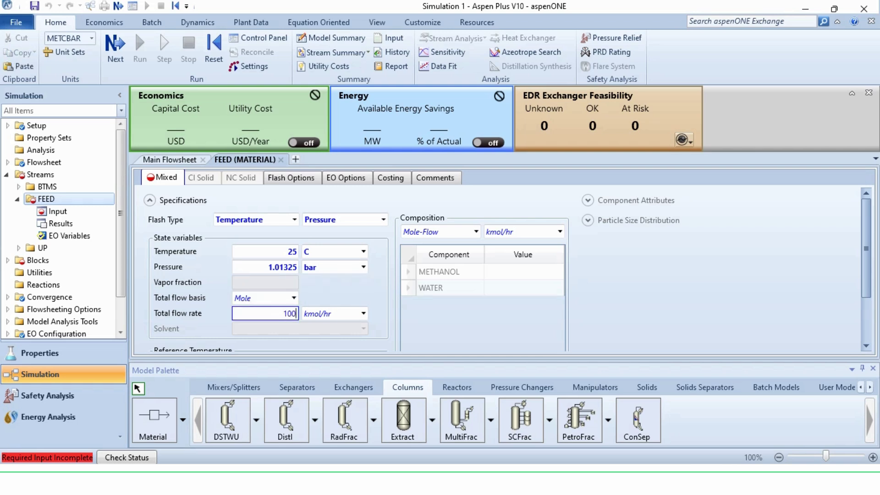
{"action": "key", "text": "Tab"}
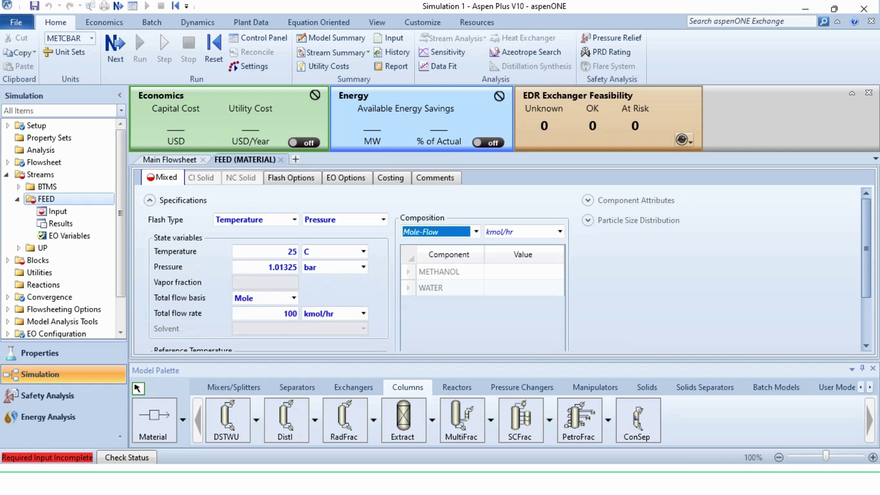
Define the FEED composition as mole fractions of 0.5 METHANOL and 0.5 WATER, and close the stream form.
{"action": "key", "text": "Down"}
{"action": "key", "text": "Down"}
{"action": "key", "text": "Down"}
{"action": "key", "text": "Tab"}
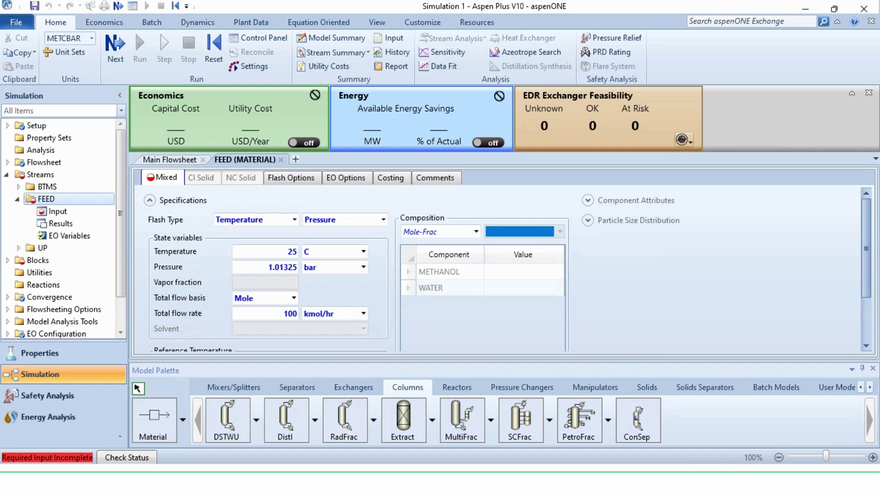
{"action": "type", "text": "0.5"}
{"action": "key", "text": "Return"}
{"action": "type", "text": "0.5"}
{"action": "key", "text": "Return"}
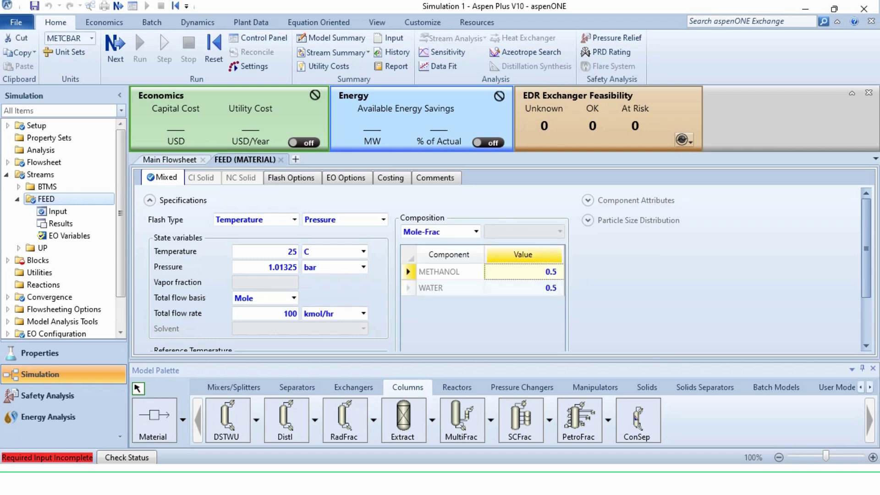
{"action": "left_click", "coordinate": [281, 159]}
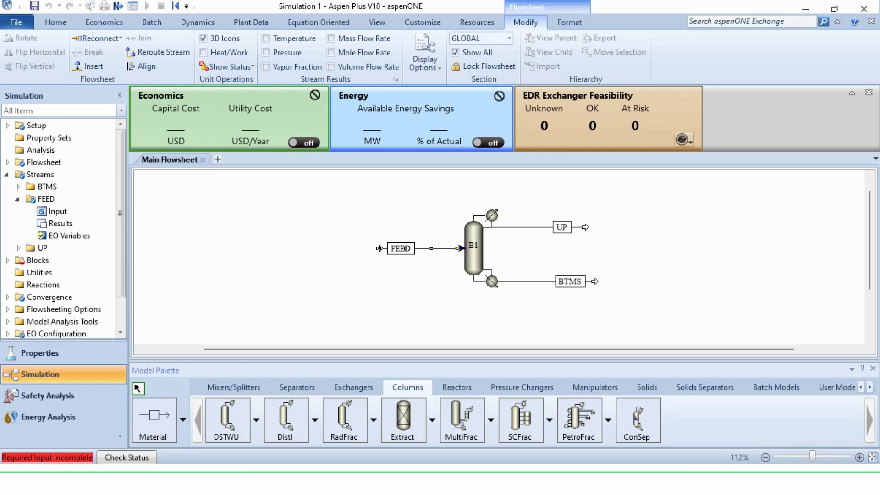
Set both the condenser and reboiler pressures of column B1 to 1.01325 bar.
{"action": "double_click", "coordinate": [474, 247]}
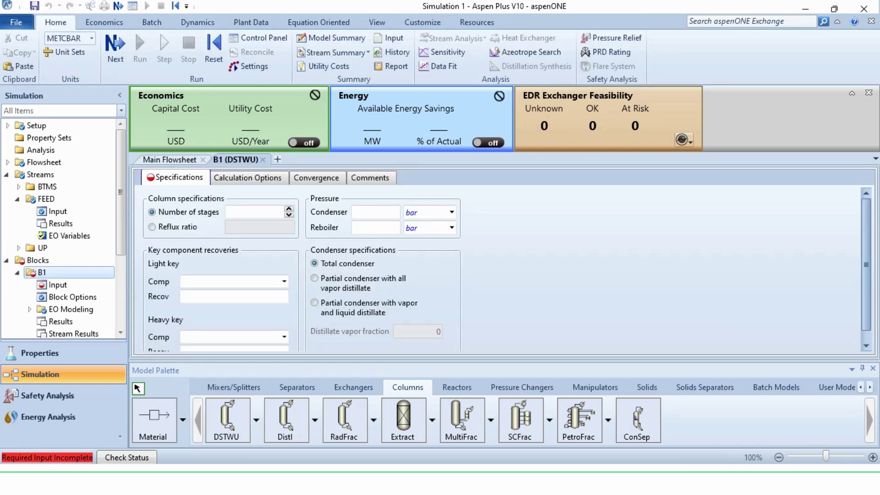
{"action": "left_click", "coordinate": [398, 212]}
{"action": "type", "text": "1.01325"}
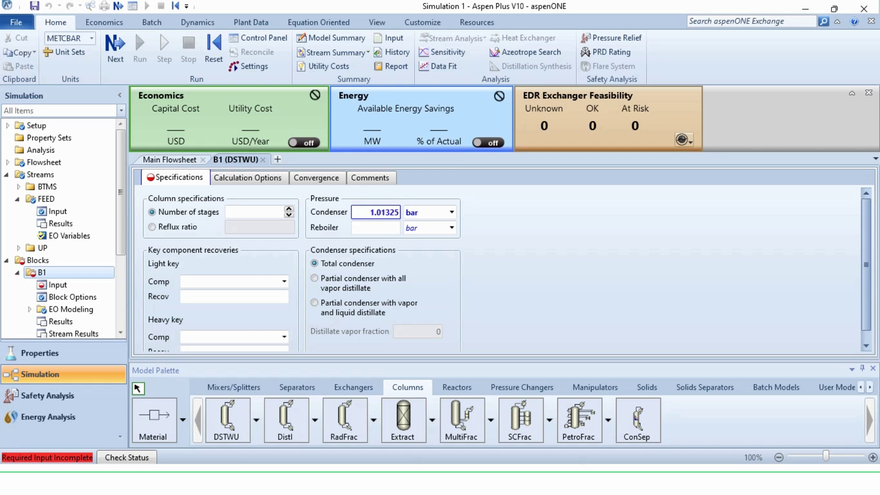
{"action": "key", "text": "Tab"}
{"action": "type", "text": "1.01325"}
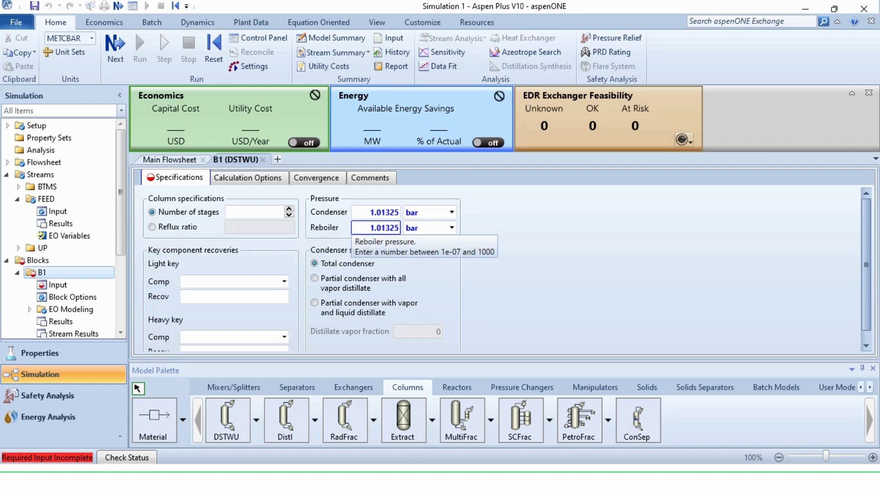
Specify column B1 by reflux ratio instead of number of stages, with a value of -1.3.
{"action": "left_click", "coordinate": [151, 227]}
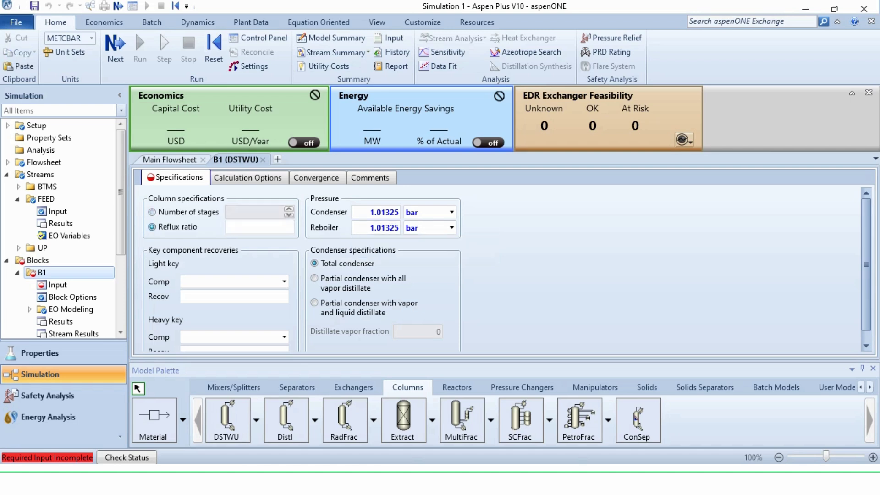
{"action": "left_click", "coordinate": [259, 227]}
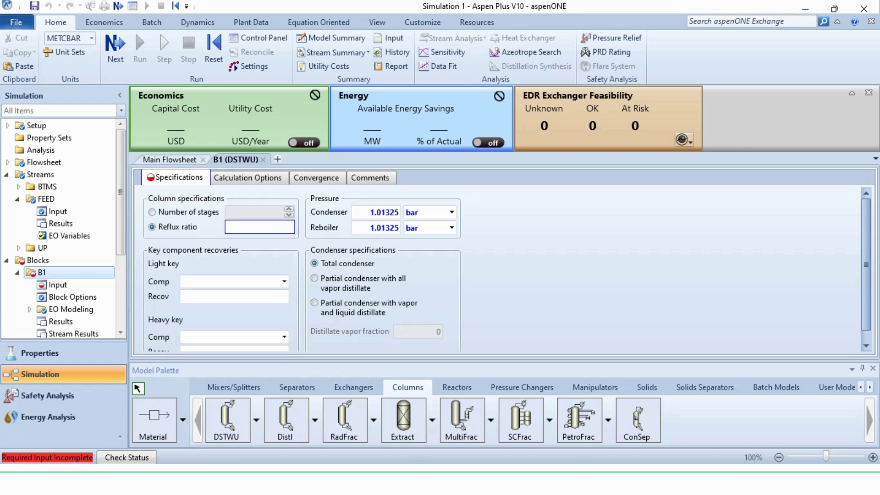
{"action": "type", "text": "-1.3"}
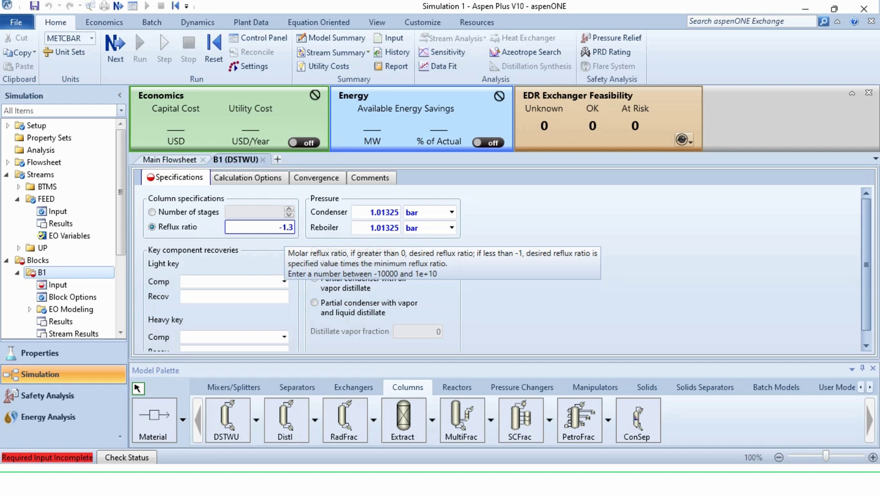
Choose METHANOL as the light key component and WATER as the heavy key component of column B1.
{"action": "scroll", "coordinate": [458, 270], "scroll_direction": "down", "scroll_amount": 1}
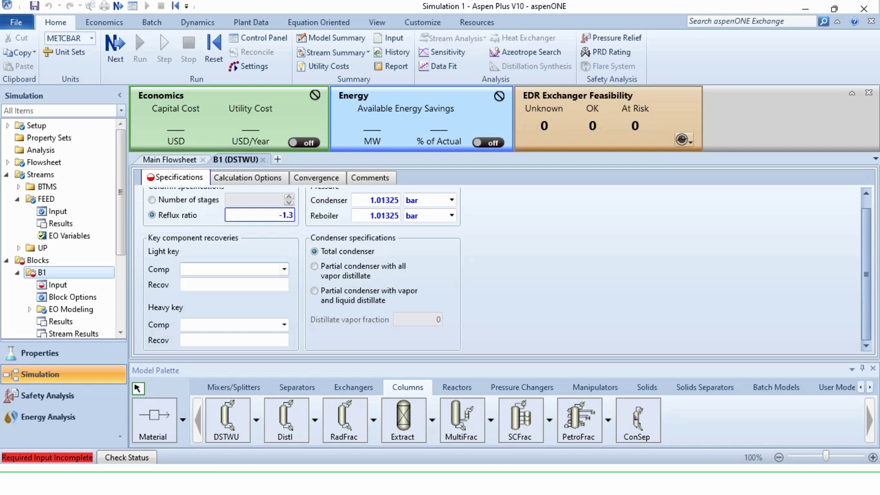
{"action": "left_click", "coordinate": [284, 269]}
{"action": "left_click", "coordinate": [203, 283]}
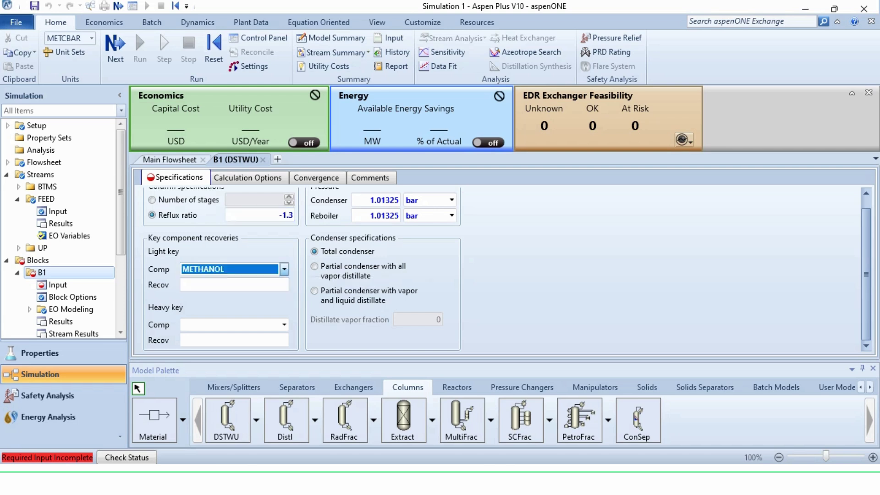
{"action": "left_click", "coordinate": [284, 325]}
{"action": "left_click", "coordinate": [196, 350]}
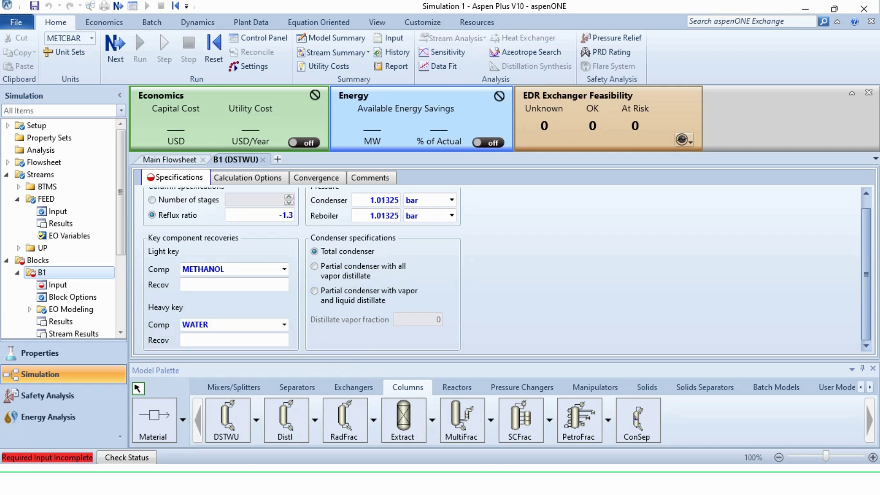
Switch to the Excel feed balance, check the feed cells, and enter a total of 50 in D5.
{"action": "key", "text": "alt+Tab"}
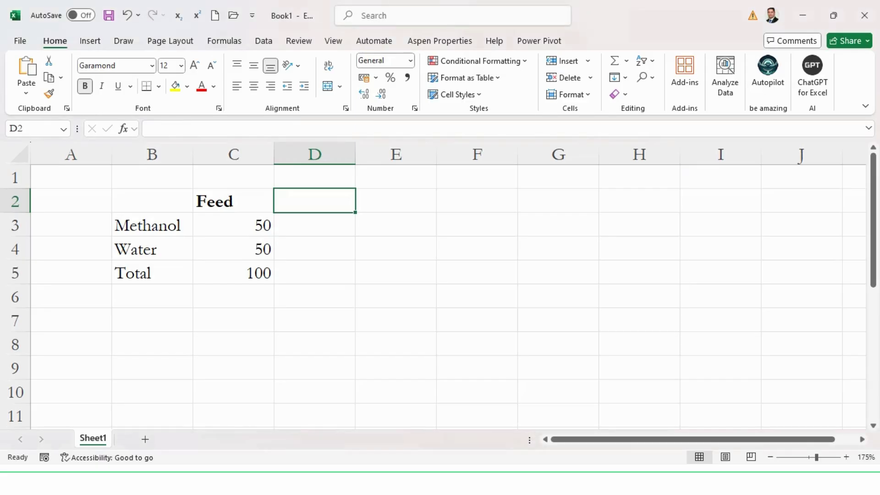
{"action": "left_click", "coordinate": [234, 201]}
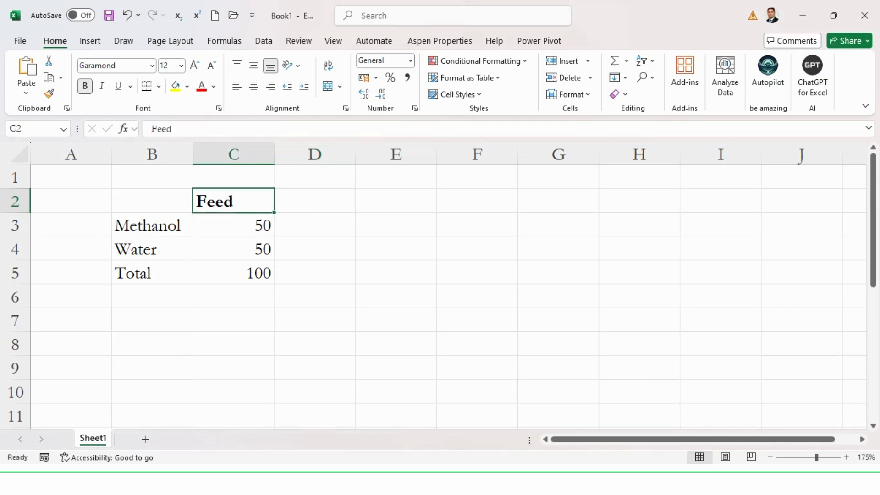
{"action": "left_click", "coordinate": [233, 272]}
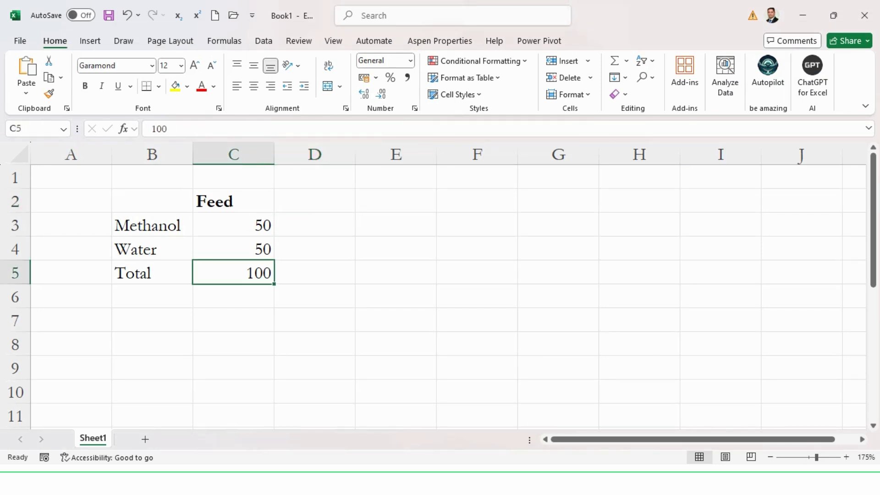
{"action": "left_click", "coordinate": [233, 225]}
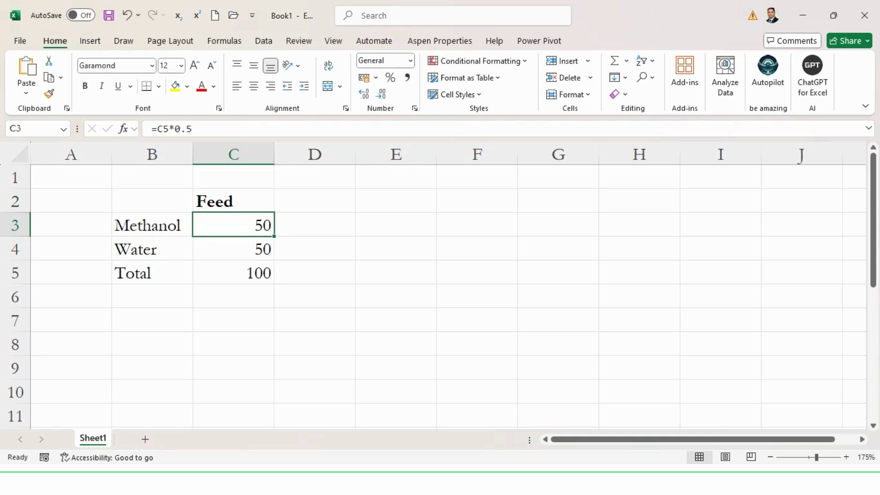
{"action": "left_click", "coordinate": [234, 249]}
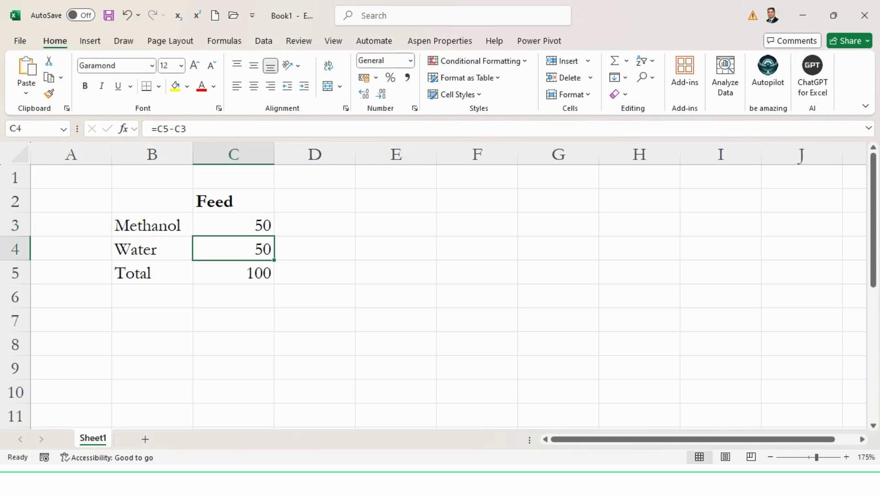
{"action": "left_click", "coordinate": [314, 273]}
{"action": "type", "text": "50"}
{"action": "key", "text": "Return"}
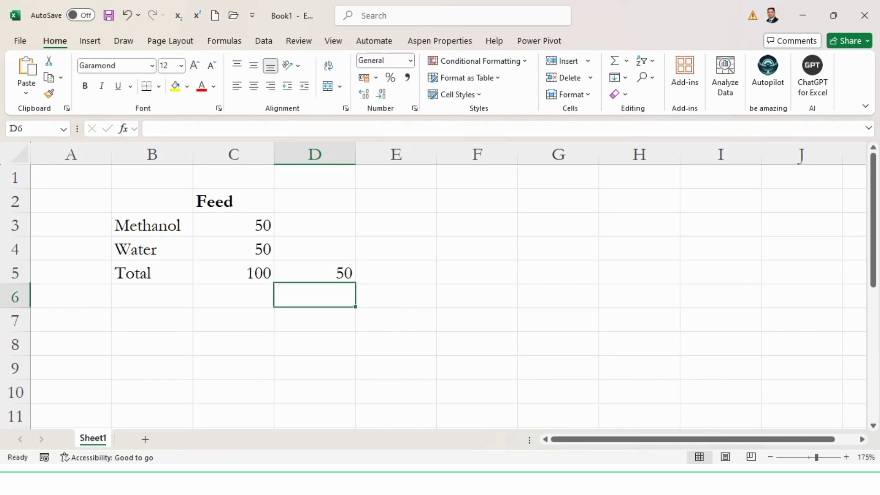
Enter the heading Top in D2, above the new column beside Feed.
{"action": "key", "text": "Up"}
{"action": "key", "text": "Up"}
{"action": "key", "text": "Up"}
{"action": "key", "text": "Up"}
{"action": "type", "text": "Top"}
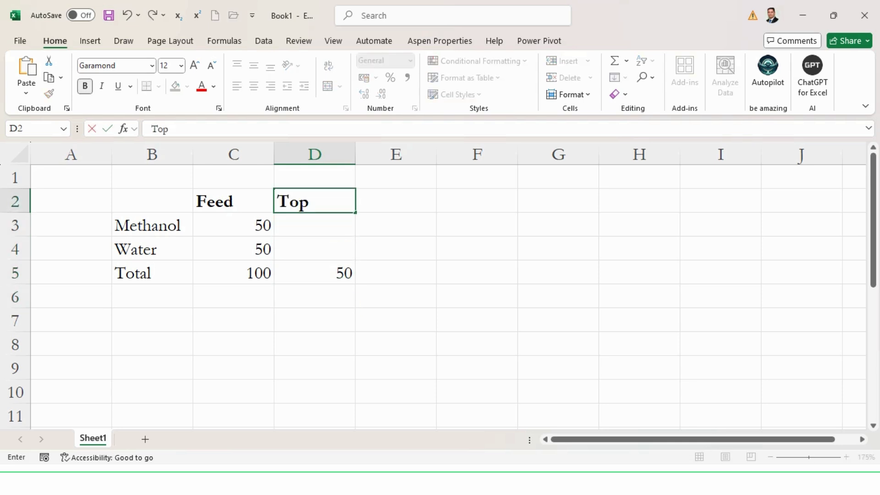
{"action": "key", "text": "Return"}
{"action": "key", "text": "Down"}
{"action": "key", "text": "Down"}
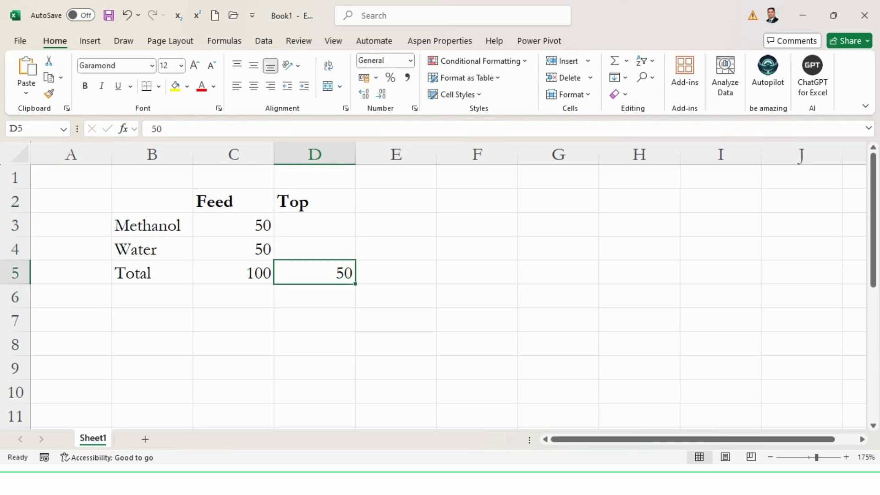
Calculate the top methanol flow in D3 with the formula =0.99*D5.
{"action": "key", "text": "Up"}
{"action": "key", "text": "Up"}
{"action": "type", "text": "=0.99*"}
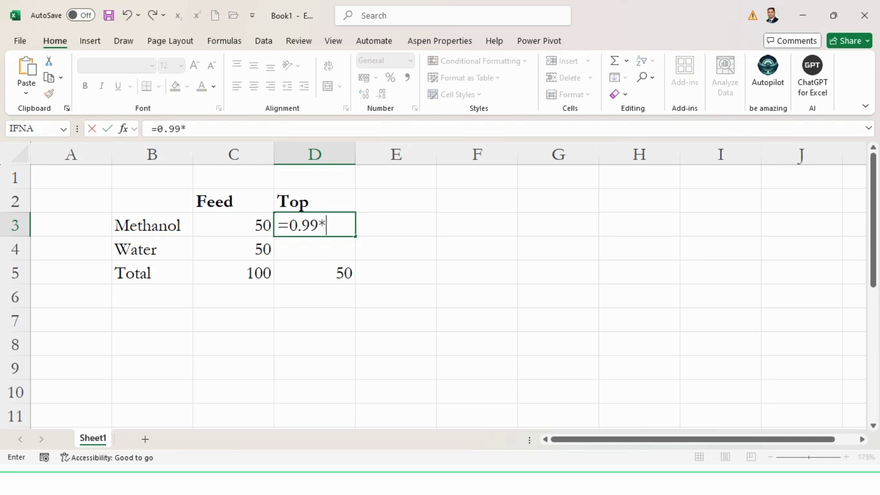
{"action": "key", "text": "Right"}
{"action": "key", "text": "Right"}
{"action": "key", "text": "Left"}
{"action": "key", "text": "Left"}
{"action": "key", "text": "Down"}
{"action": "key", "text": "Down"}
{"action": "key", "text": "Return"}
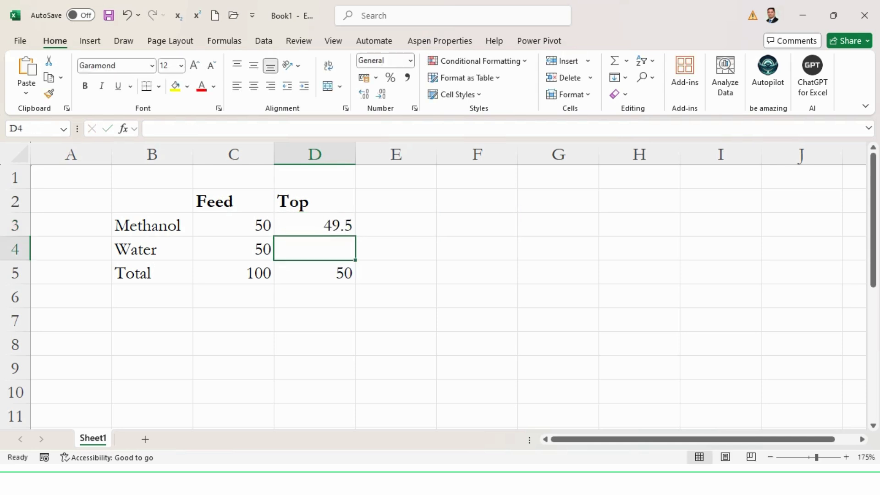
Calculate the top water flow in D4 with the formula =D5-D3 and review both component flows.
{"action": "type", "text": "="}
{"action": "key", "text": "Down"}
{"action": "type", "text": "-"}
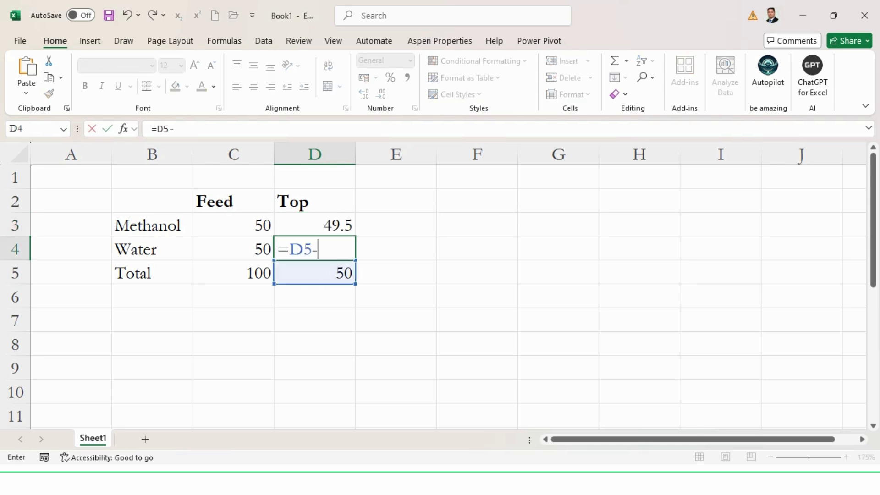
{"action": "key", "text": "Up"}
{"action": "key", "text": "Return"}
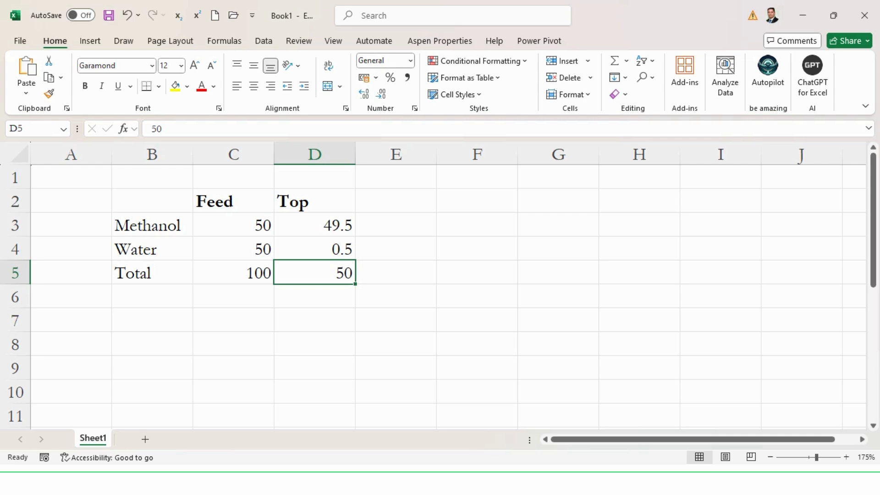
{"action": "key", "text": "Up"}
{"action": "key", "text": "Up"}
{"action": "key", "text": "shift+Down"}
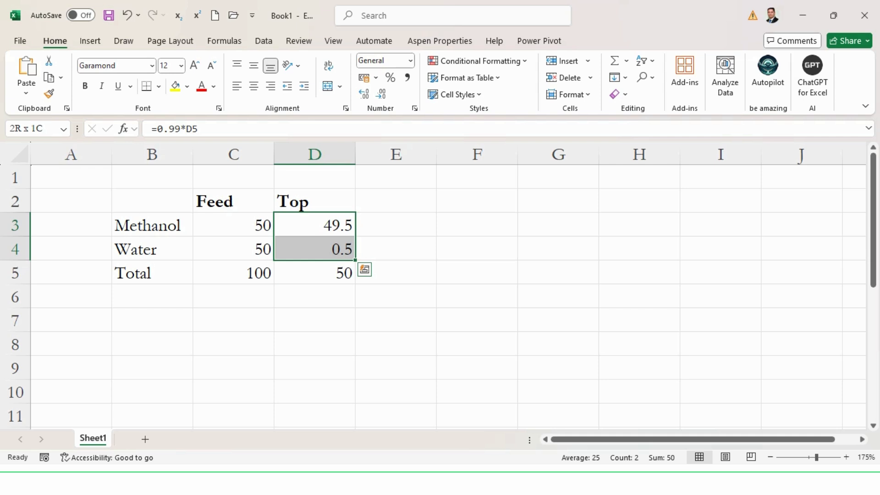
{"action": "key", "text": "shift+Up"}
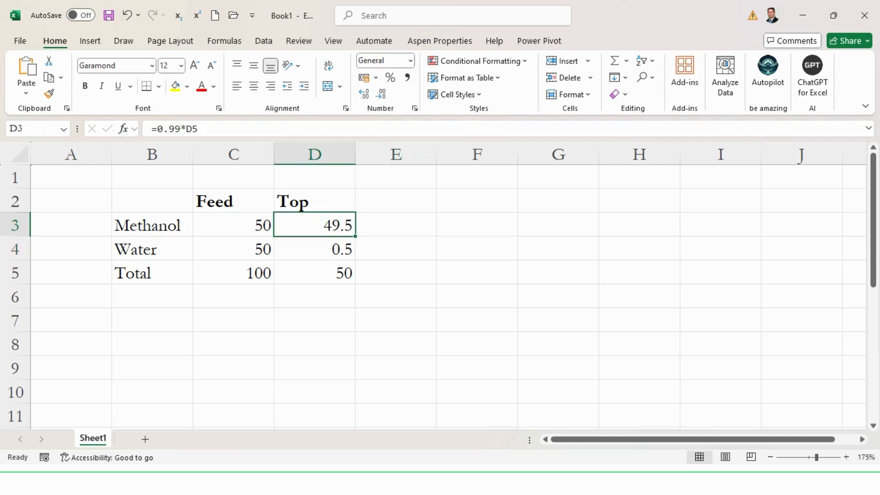
Calculate the methanol recovery in E3 as top flow over feed flow with =D3/C3.
{"action": "key", "text": "Right"}
{"action": "type", "text": "="}
{"action": "key", "text": "Left"}
{"action": "type", "text": "/"}
{"action": "key", "text": "Left"}
{"action": "key", "text": "Left"}
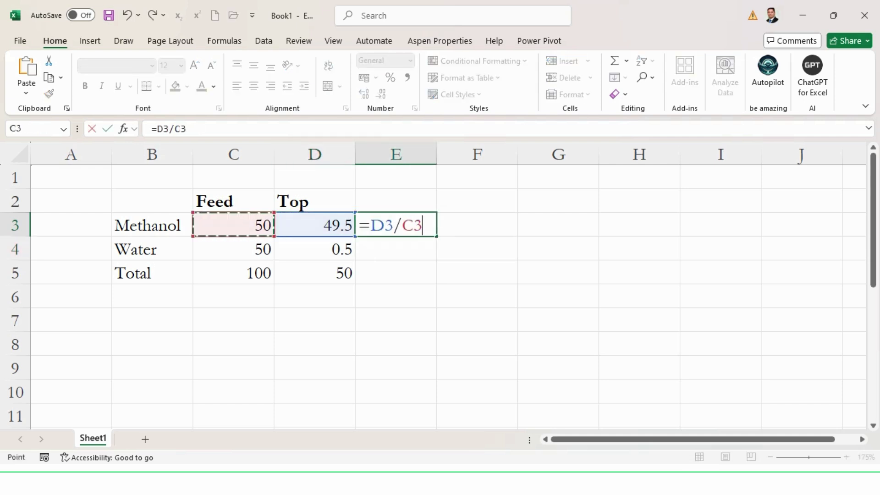
{"action": "key", "text": "Return"}
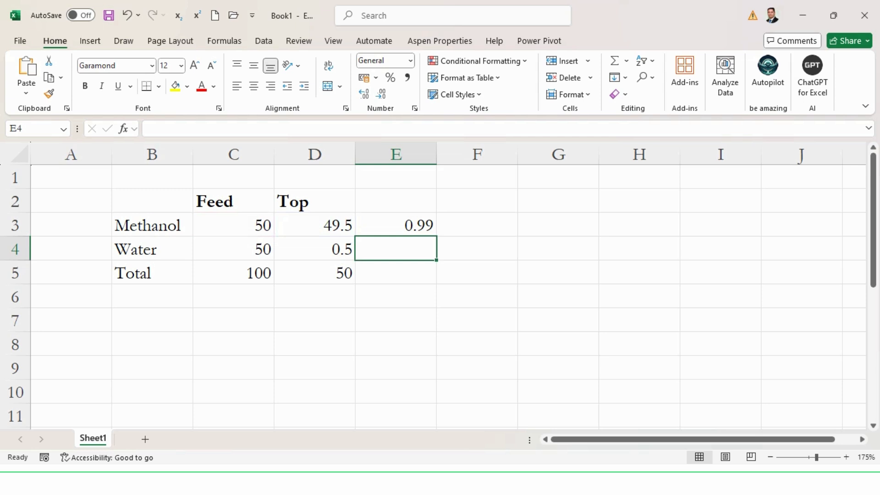
Calculate the water recovery in E4 as top flow over feed flow with =D4/C4.
{"action": "type", "text": "="}
{"action": "key", "text": "Left"}
{"action": "type", "text": "/"}
{"action": "key", "text": "Left"}
{"action": "key", "text": "Left"}
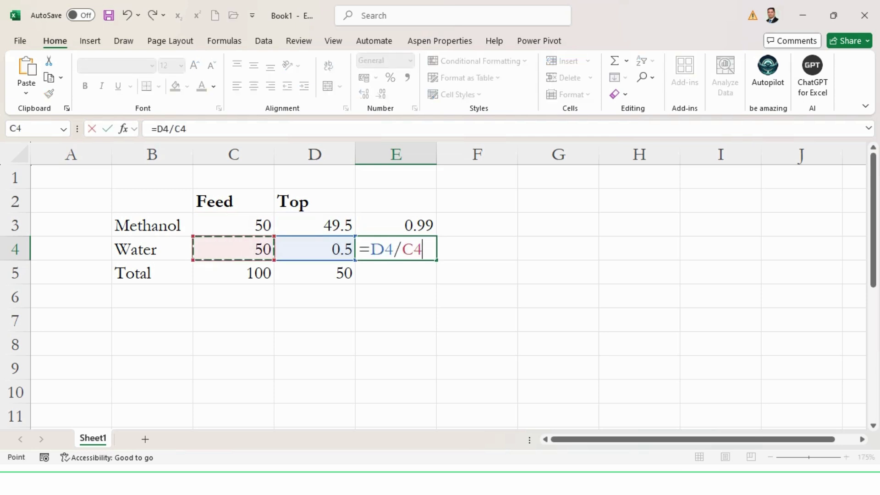
{"action": "key", "text": "Return"}
{"action": "key", "text": "Up"}
{"action": "key", "text": "Up"}
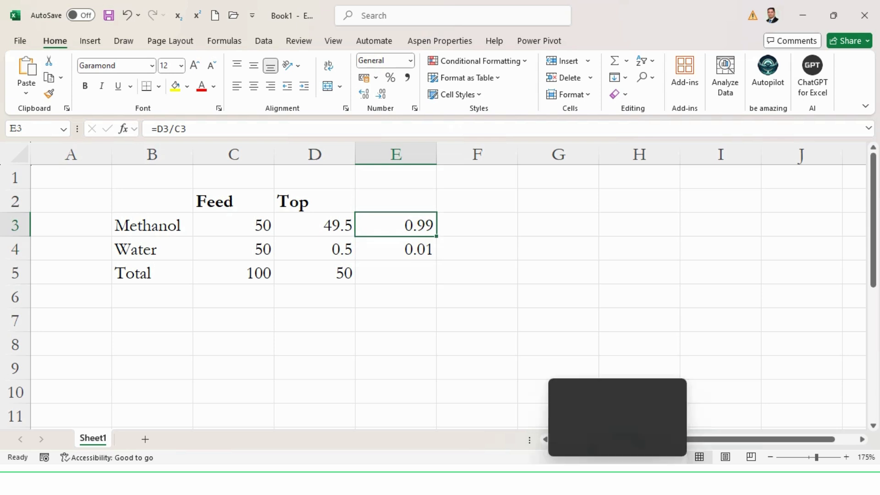
Switch back to Aspen Plus and set the key recoveries to 0.99 for METHANOL and 0.01 for WATER, using a total condenser.
{"action": "left_click", "coordinate": [617, 480]}
{"action": "left_click", "coordinate": [234, 284]}
{"action": "type", "text": "0.99"}
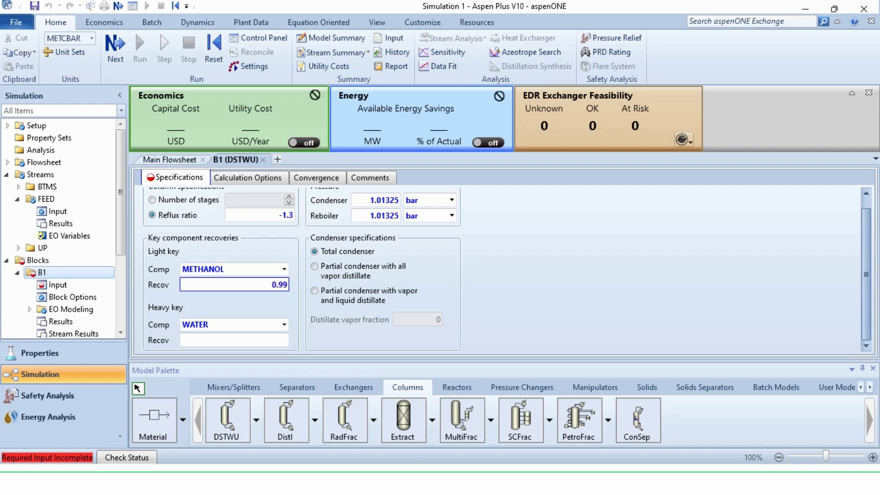
{"action": "left_click", "coordinate": [234, 340]}
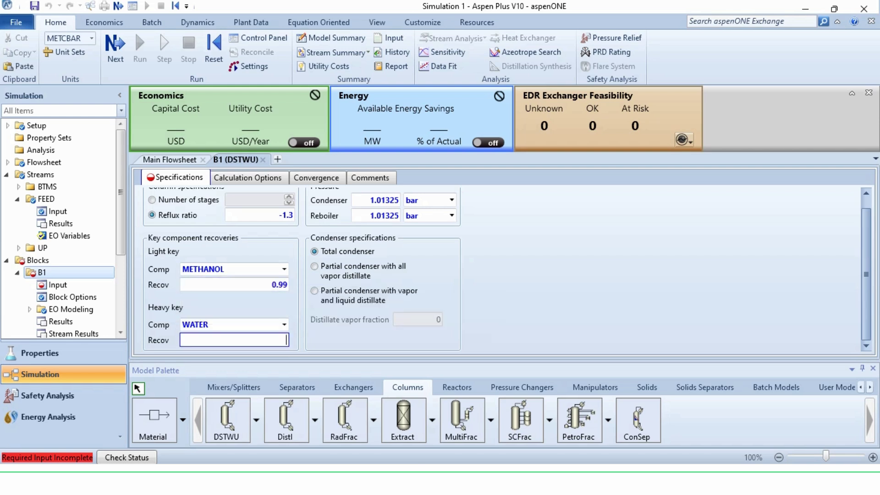
{"action": "type", "text": "0.01"}
{"action": "key", "text": "Return"}
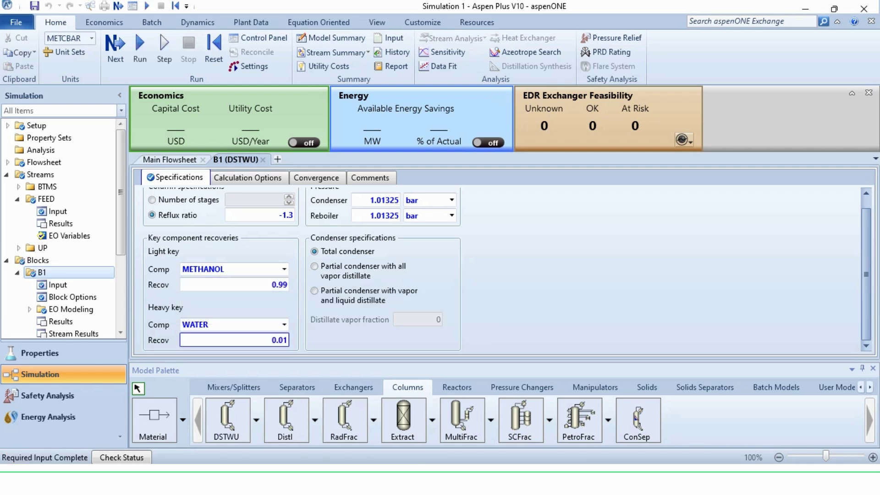
{"action": "left_click", "coordinate": [344, 252]}
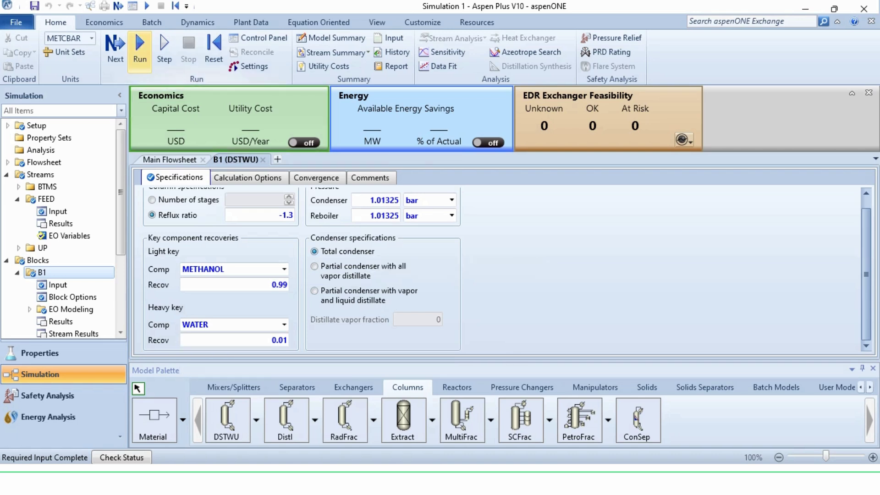
Run the simulation and open the stream results of column B1 from the main flowsheet.
{"action": "left_click", "coordinate": [140, 48]}
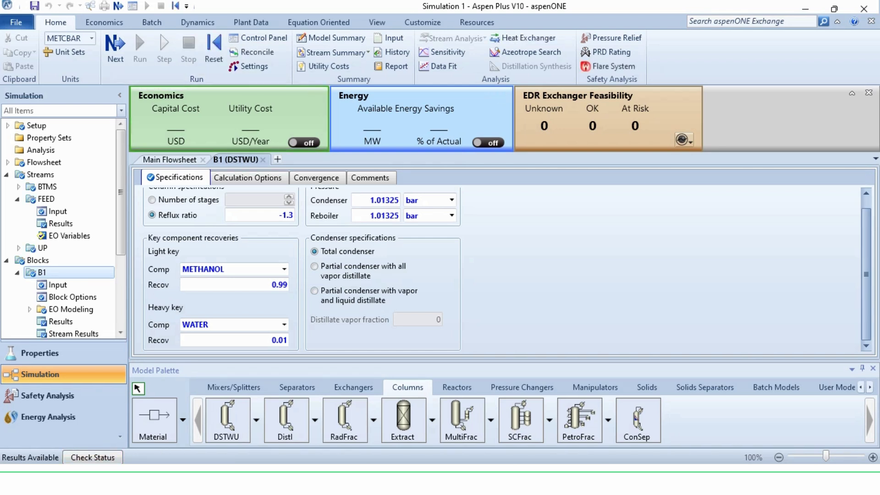
{"action": "left_click", "coordinate": [262, 159]}
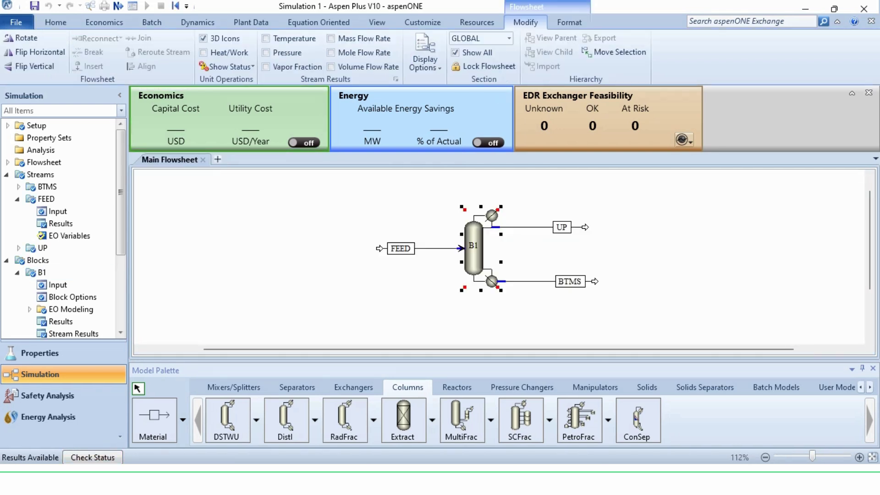
{"action": "right_click", "coordinate": [480, 252]}
{"action": "left_click", "coordinate": [514, 55]}
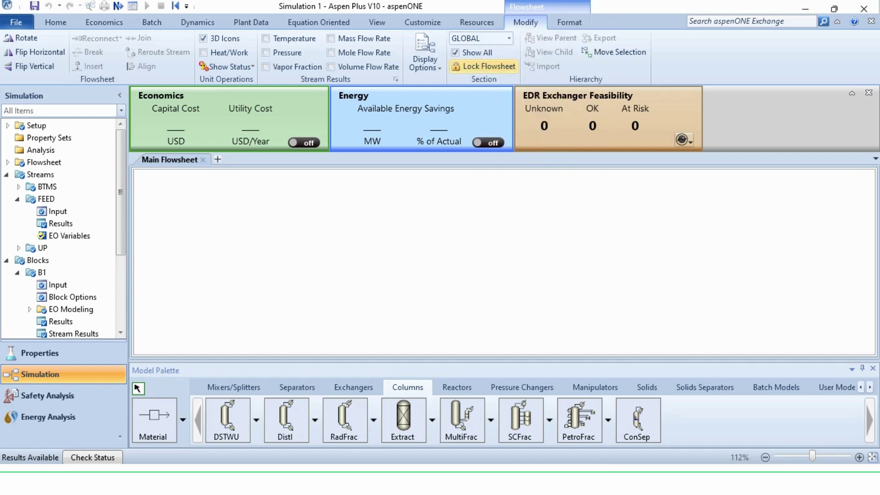
Expand the mole flows in the stream results and examine the METHANOL and WATER flows of the UP stream.
{"action": "scroll", "coordinate": [504, 275], "scroll_direction": "down", "scroll_amount": 6}
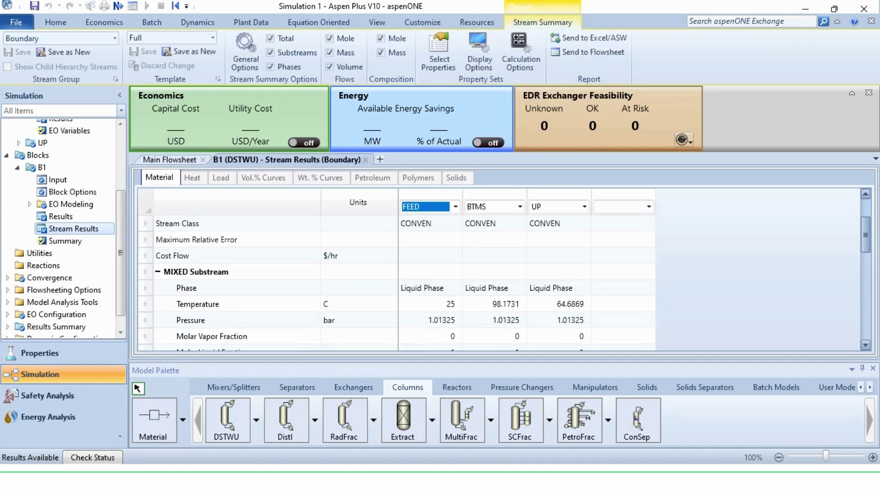
{"action": "scroll", "coordinate": [504, 275], "scroll_direction": "down", "scroll_amount": 3}
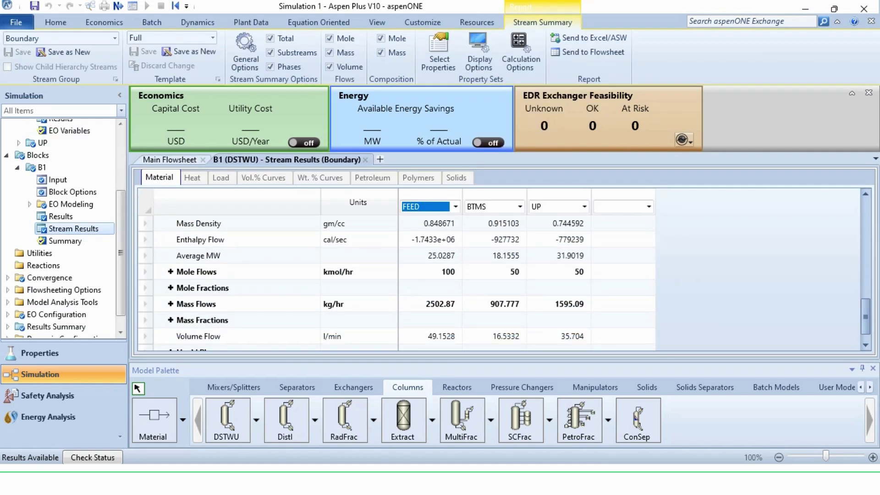
{"action": "left_click", "coordinate": [170, 271]}
{"action": "left_click", "coordinate": [559, 288]}
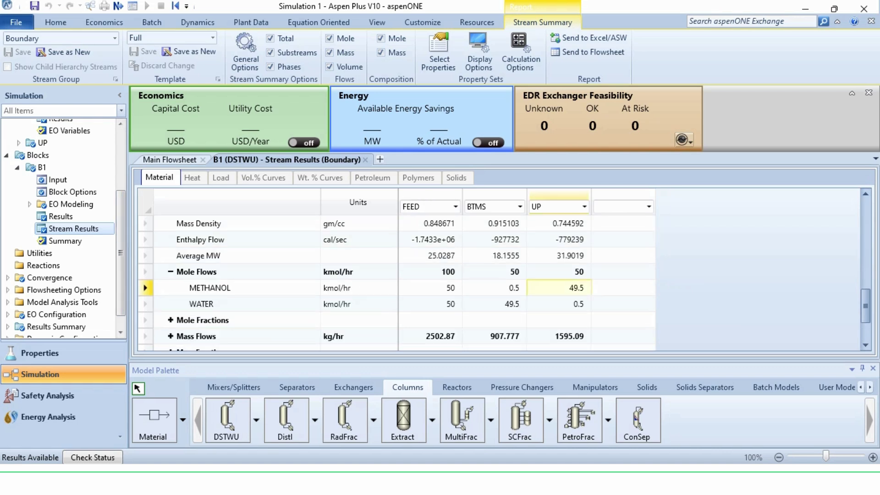
{"action": "left_click", "coordinate": [559, 304]}
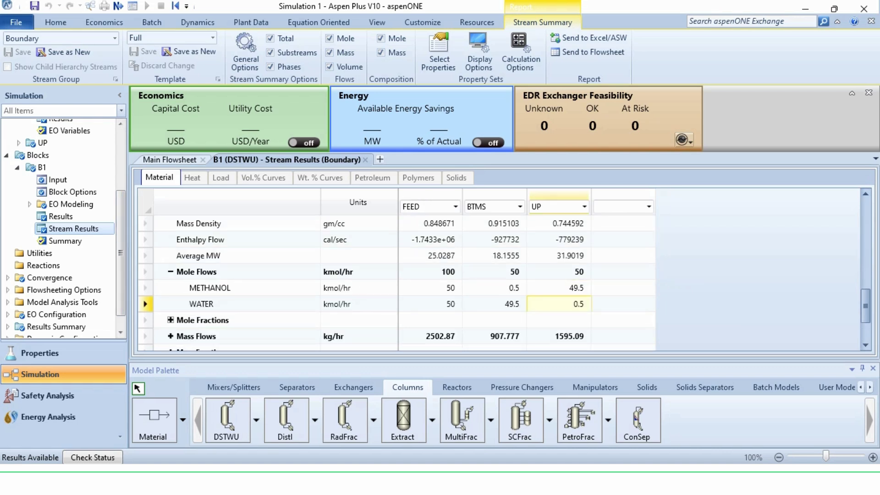
Expand the mole fractions in the stream results, check the METHANOL fraction of the UP stream, and close the results.
{"action": "left_click", "coordinate": [170, 320]}
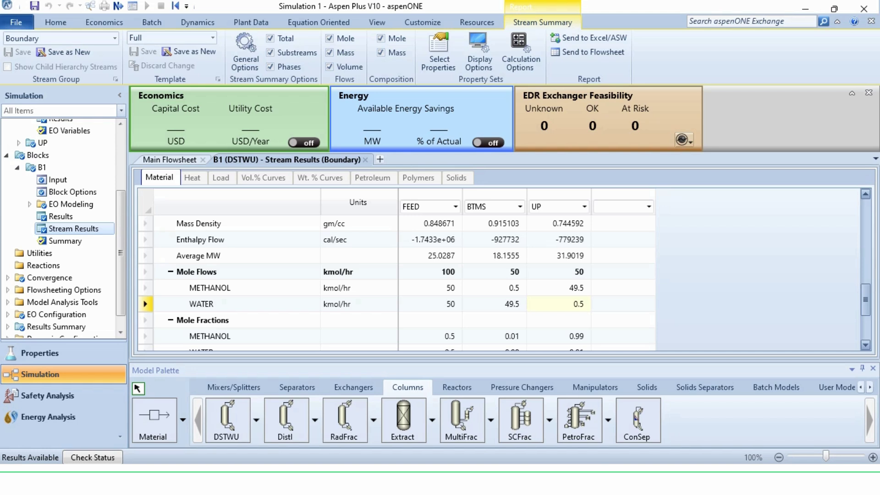
{"action": "scroll", "coordinate": [504, 284], "scroll_direction": "down", "scroll_amount": 1}
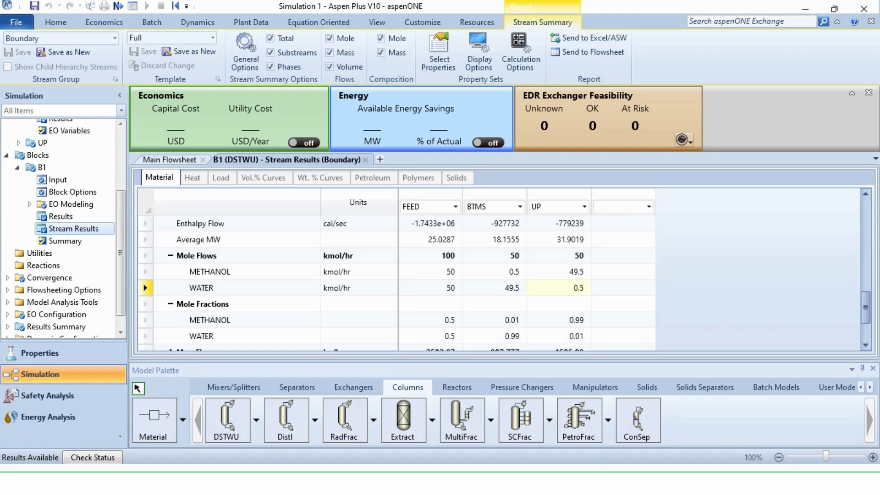
{"action": "left_click", "coordinate": [559, 320]}
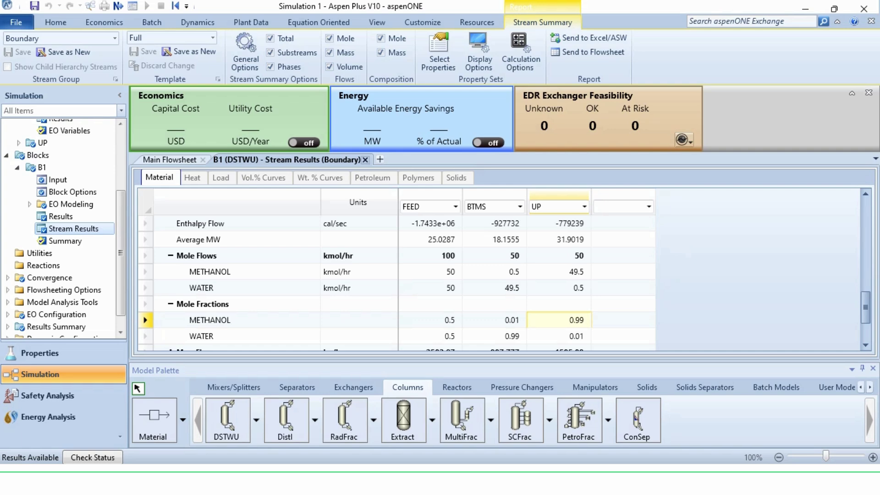
{"action": "left_click", "coordinate": [365, 160]}
{"action": "right_click", "coordinate": [493, 281]}
{"action": "key", "text": "Escape"}
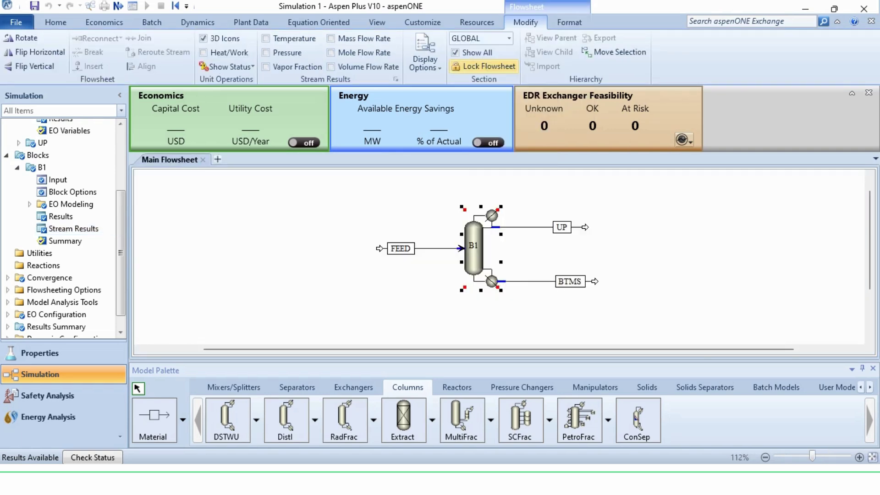
Open the results summary of column B1, examine the reflux ratio, stage numbers, feed stage, heat duties and temperatures, and close it.
{"action": "left_click", "coordinate": [60, 217]}
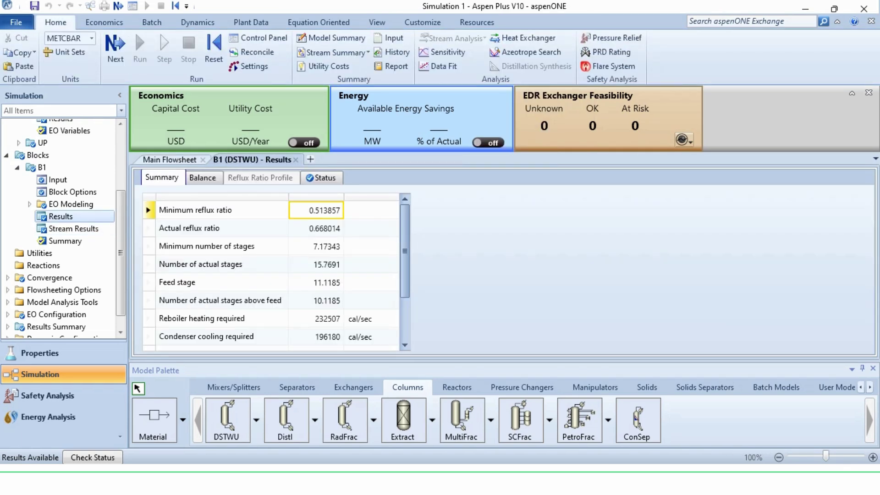
{"action": "left_click", "coordinate": [316, 228]}
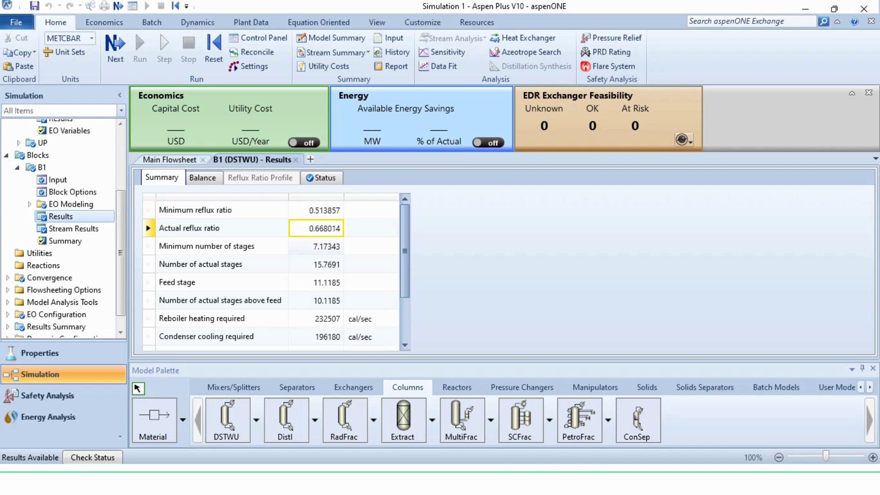
{"action": "left_click", "coordinate": [315, 246]}
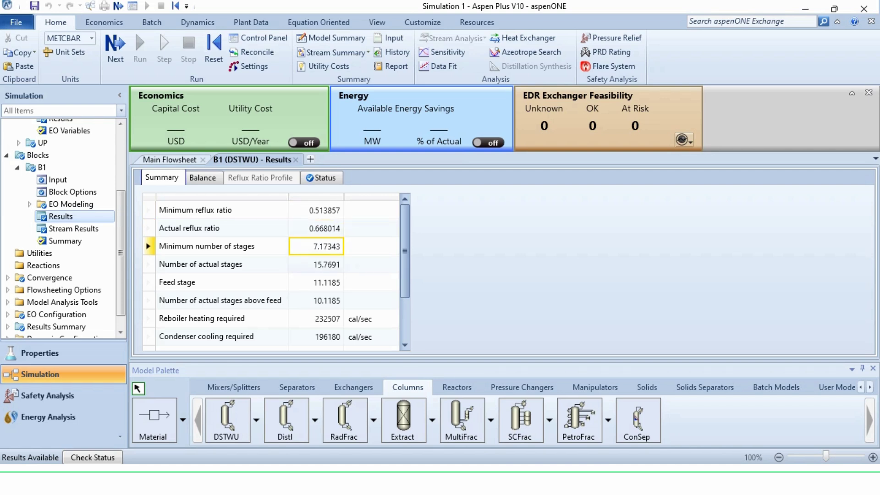
{"action": "left_click", "coordinate": [316, 264]}
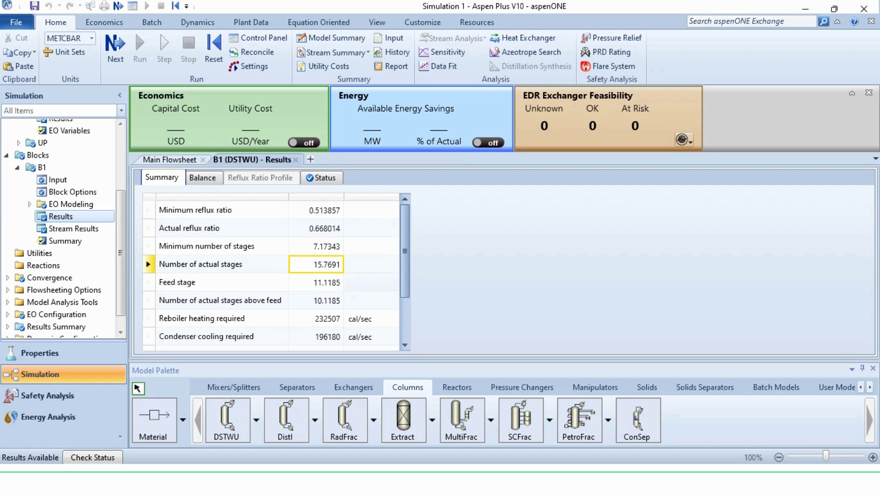
{"action": "left_click", "coordinate": [316, 283]}
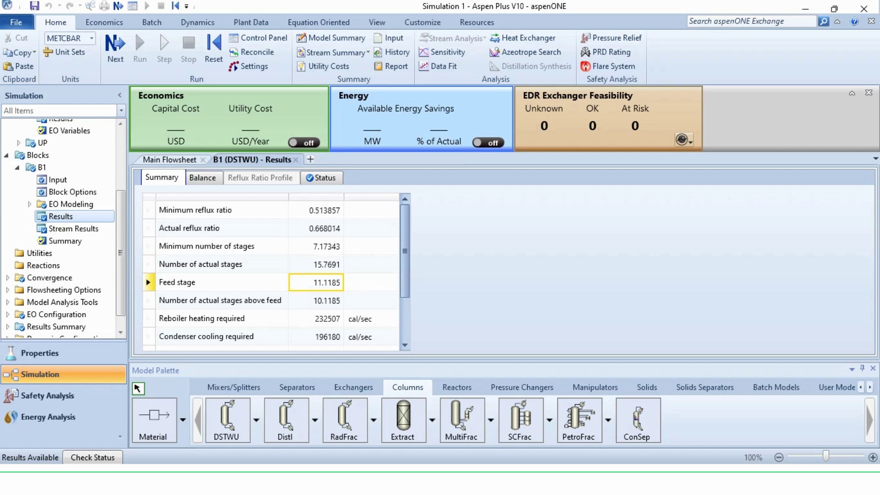
{"action": "left_click", "coordinate": [316, 301]}
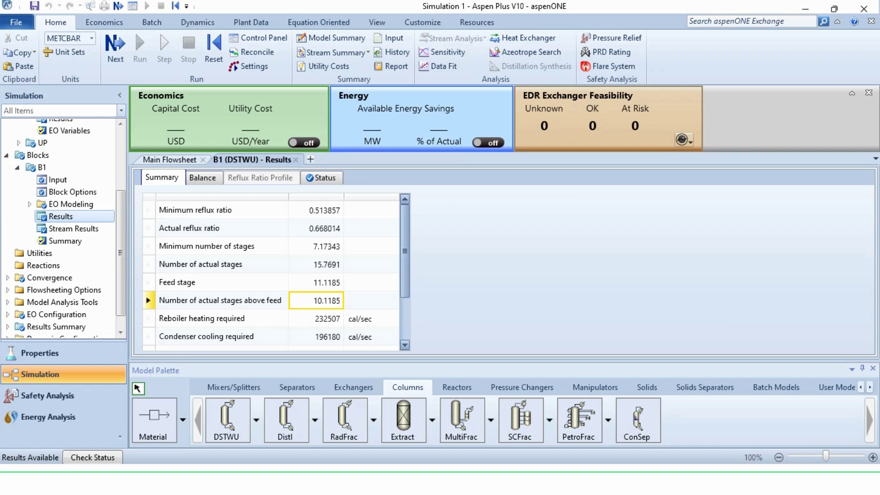
{"action": "scroll", "coordinate": [275, 275], "scroll_direction": "down", "scroll_amount": 3}
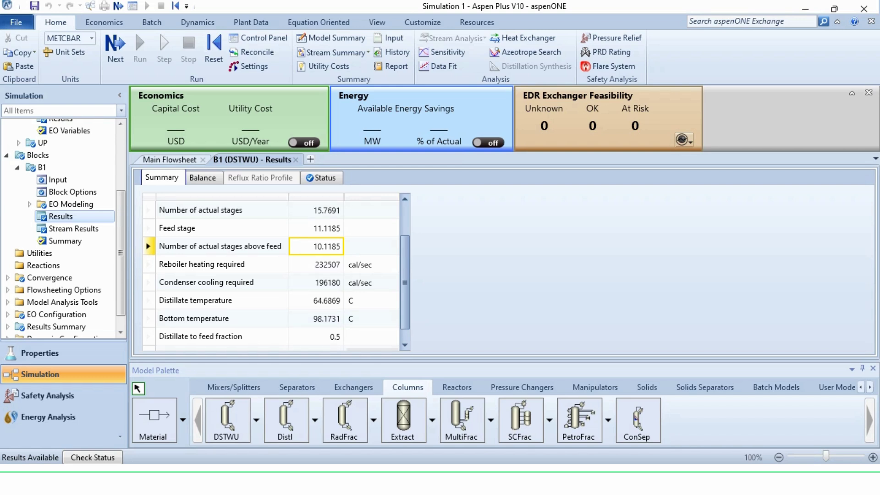
{"action": "left_click", "coordinate": [295, 160]}
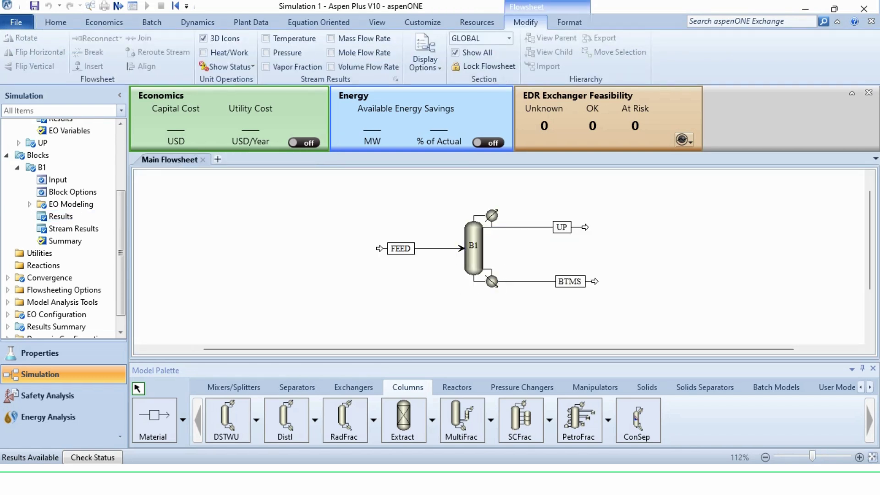